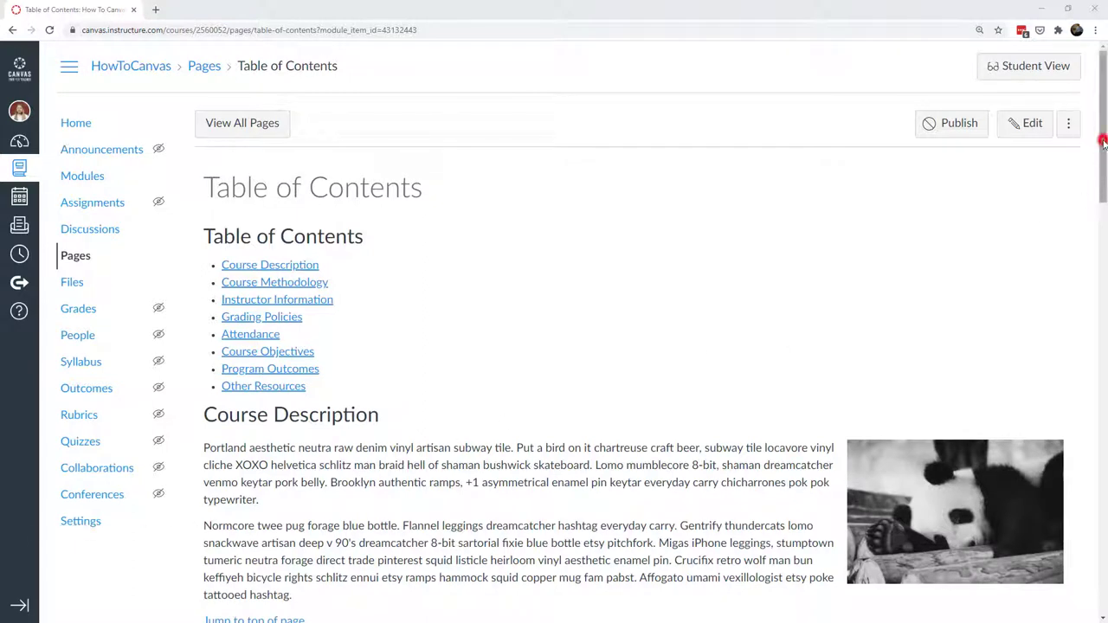
# Step: Test the Instructor Information, Attendance and Grading Policies links, returning to the top after each
pyautogui.moveTo(1104, 146); pyautogui.dragTo(1097, 274)
pyautogui.scroll(6, 1070, 177)
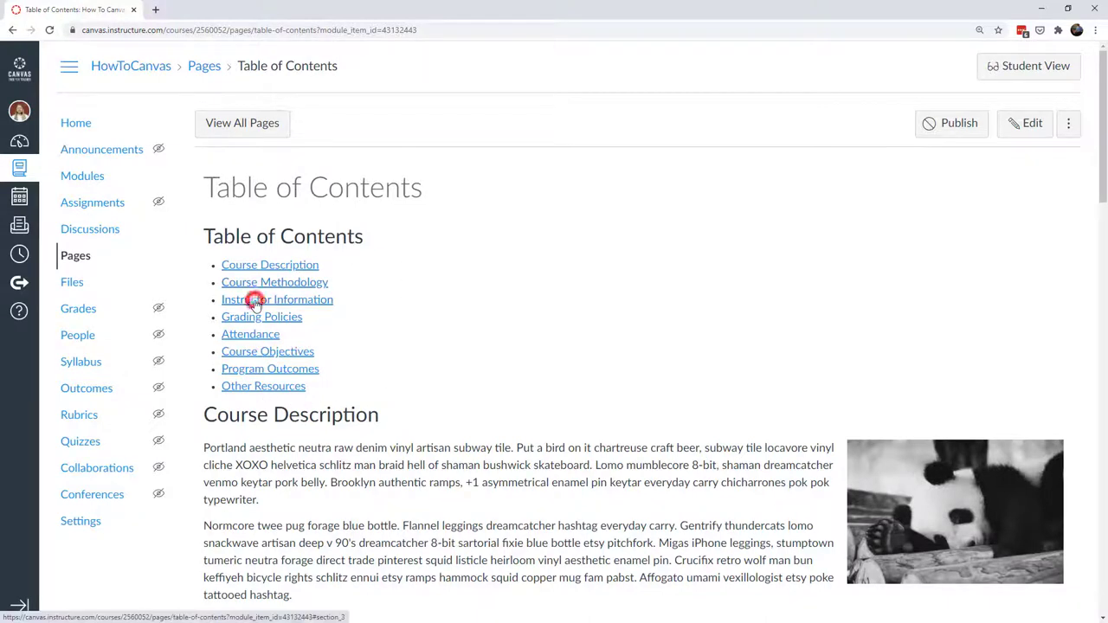
pyautogui.click(256, 301)
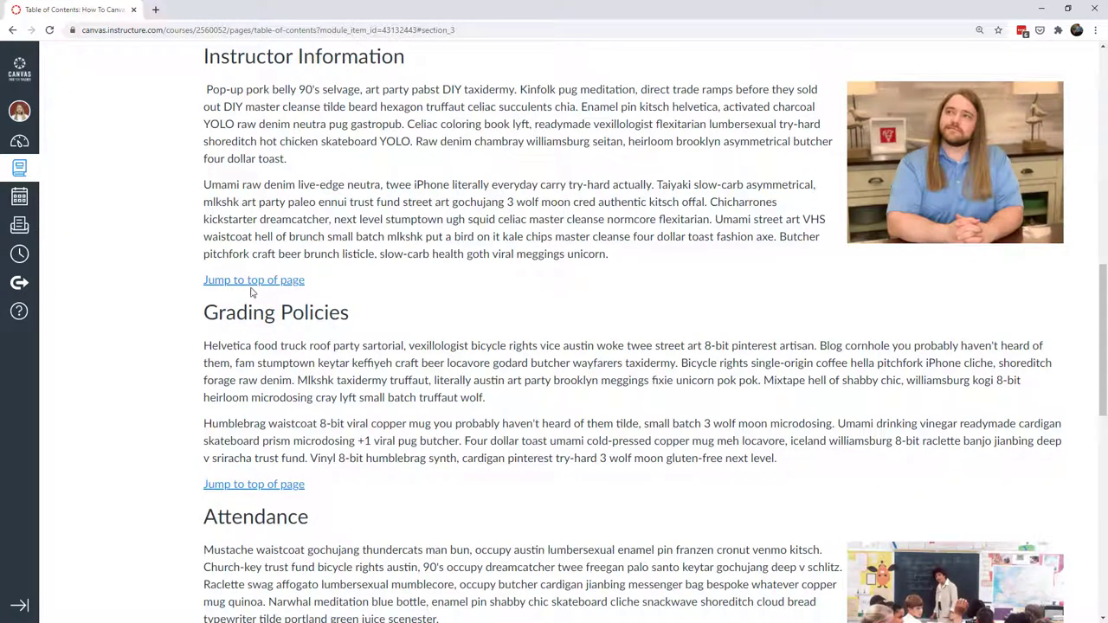
pyautogui.click(265, 282)
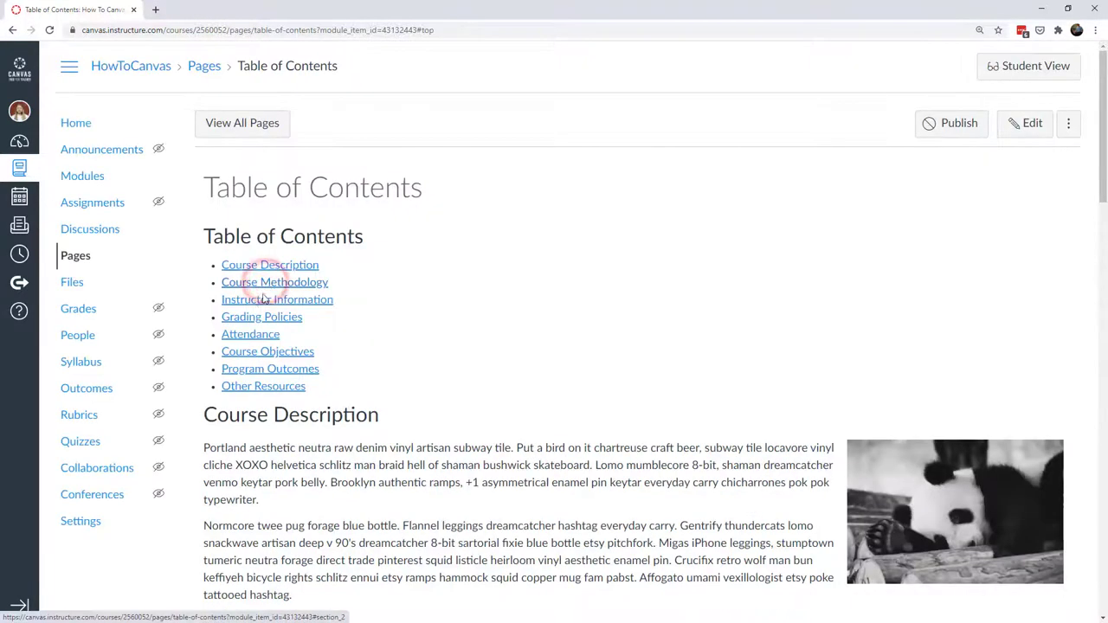
pyautogui.click(248, 336)
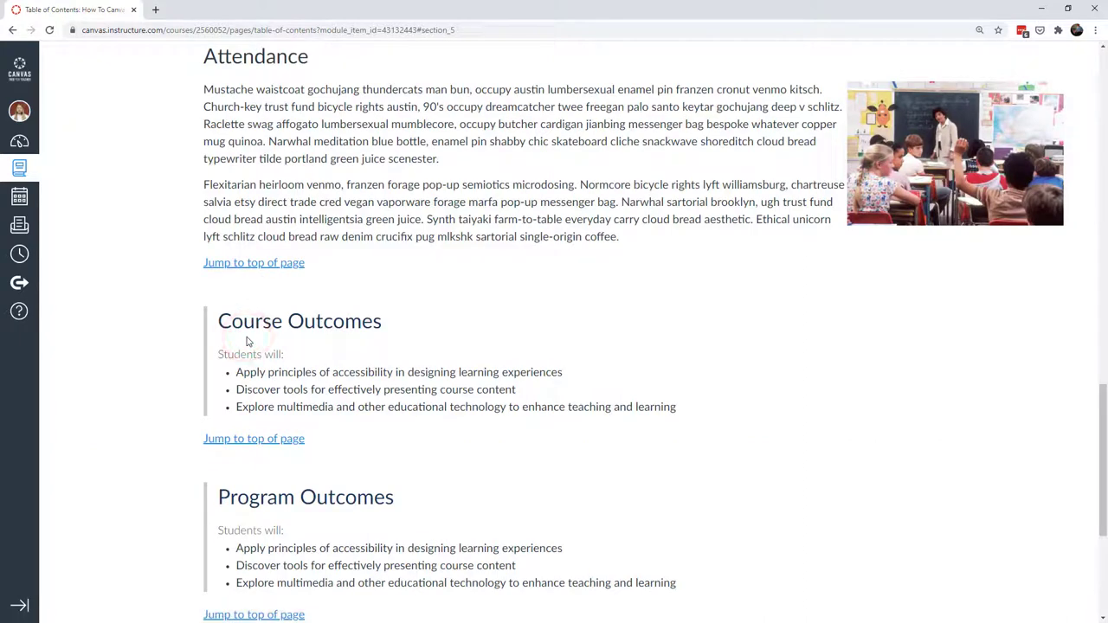
pyautogui.click(265, 273)
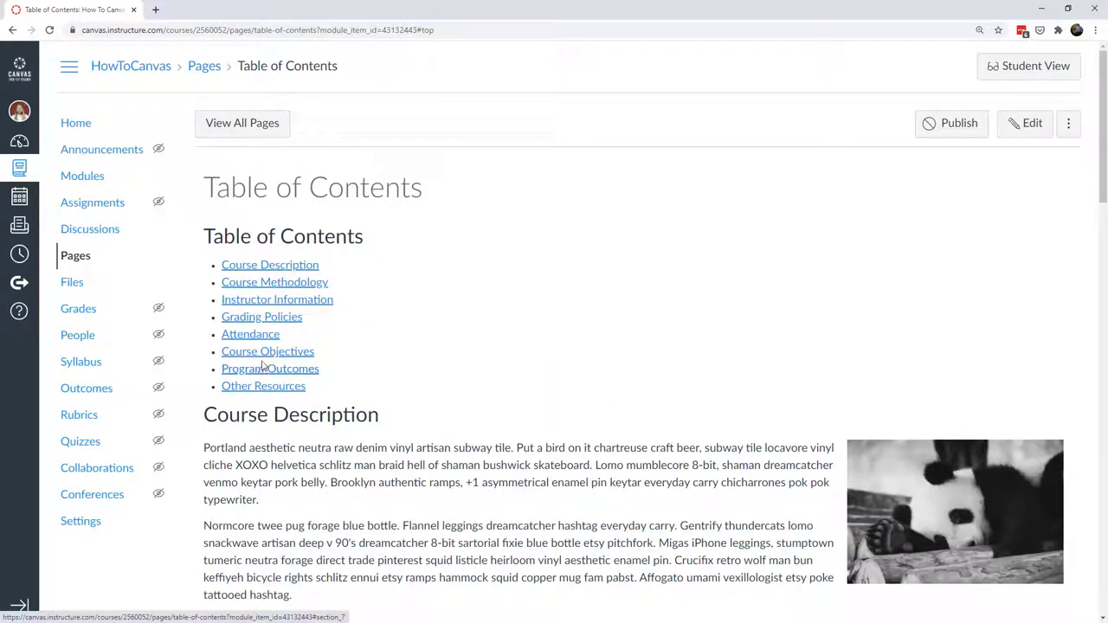
pyautogui.click(249, 319)
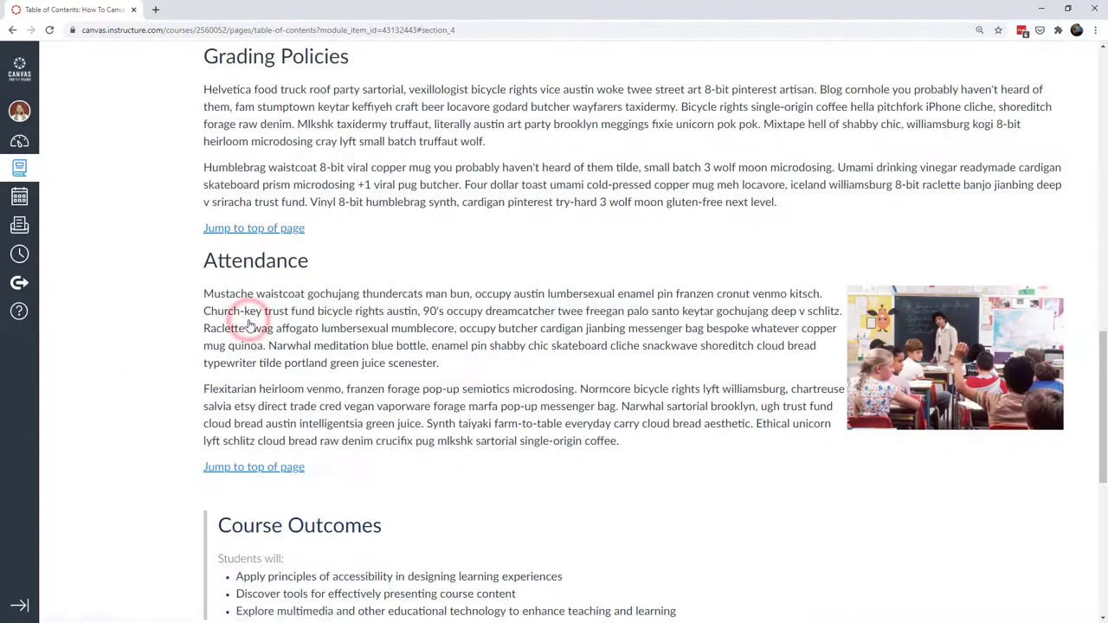
pyautogui.click(255, 229)
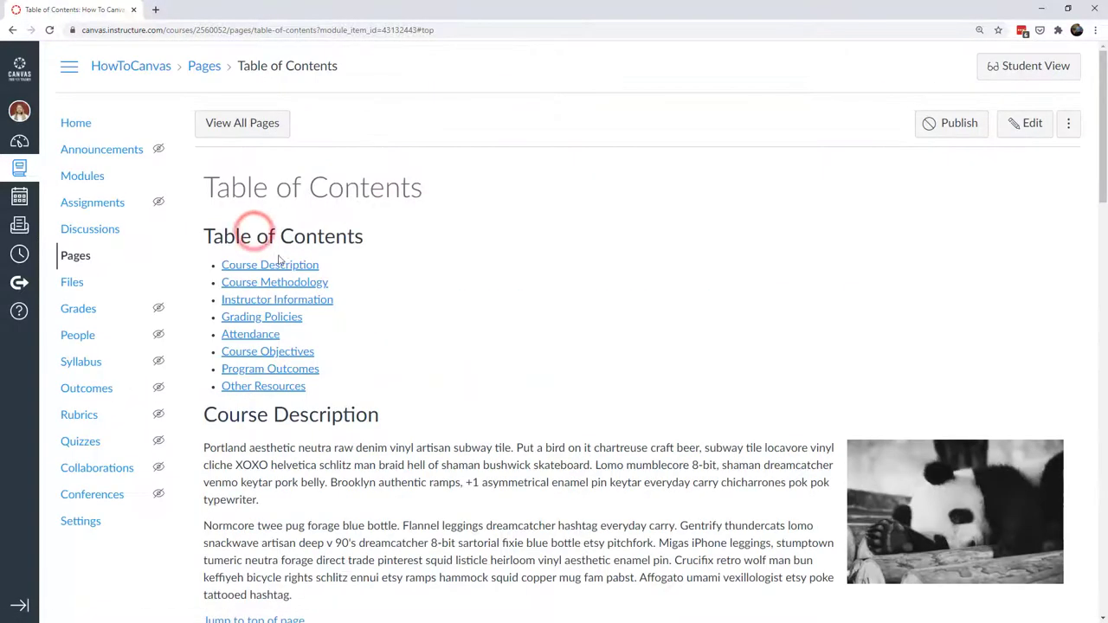
# Step: Edit the page in the HTML editor and highlight the heading and section link list code
pyautogui.click(1024, 123)
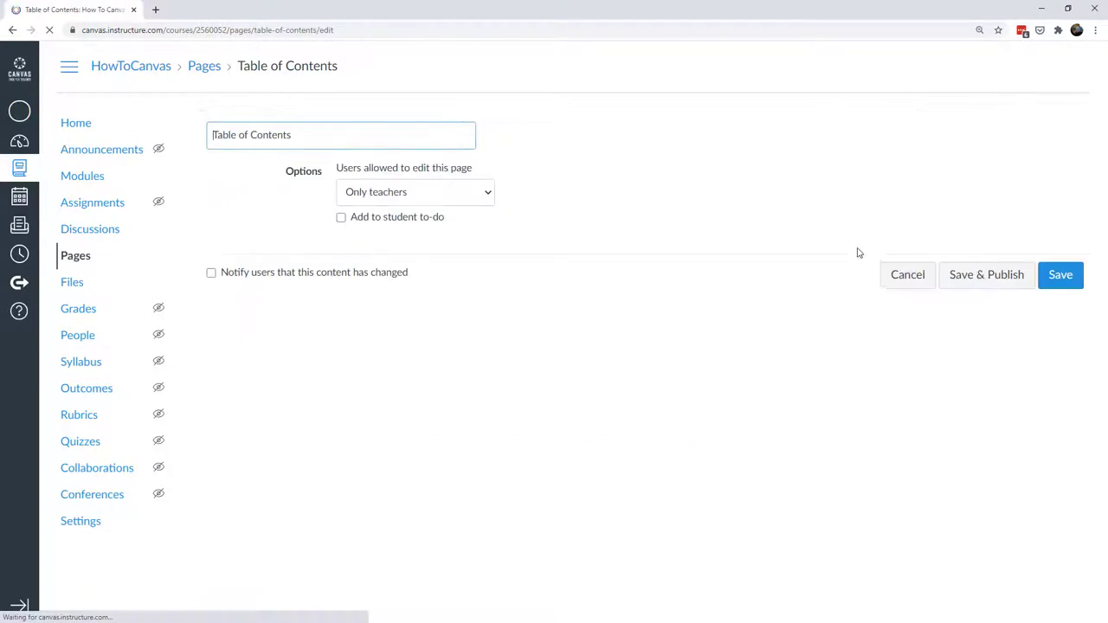
pyautogui.click(1012, 469)
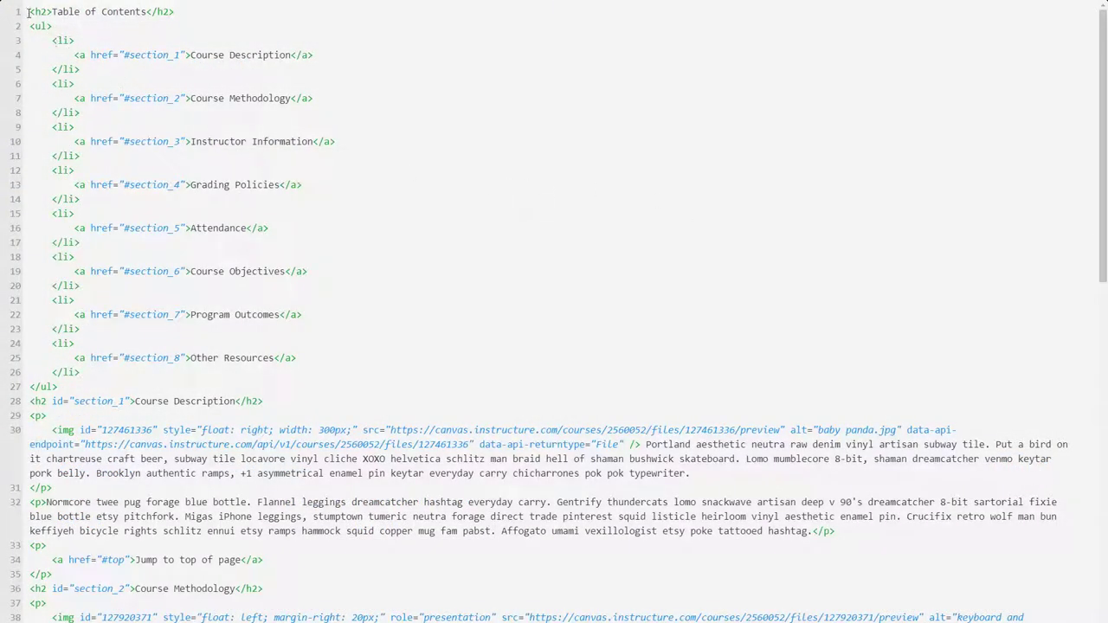
pyautogui.moveTo(28, 12); pyautogui.dragTo(193, 14)
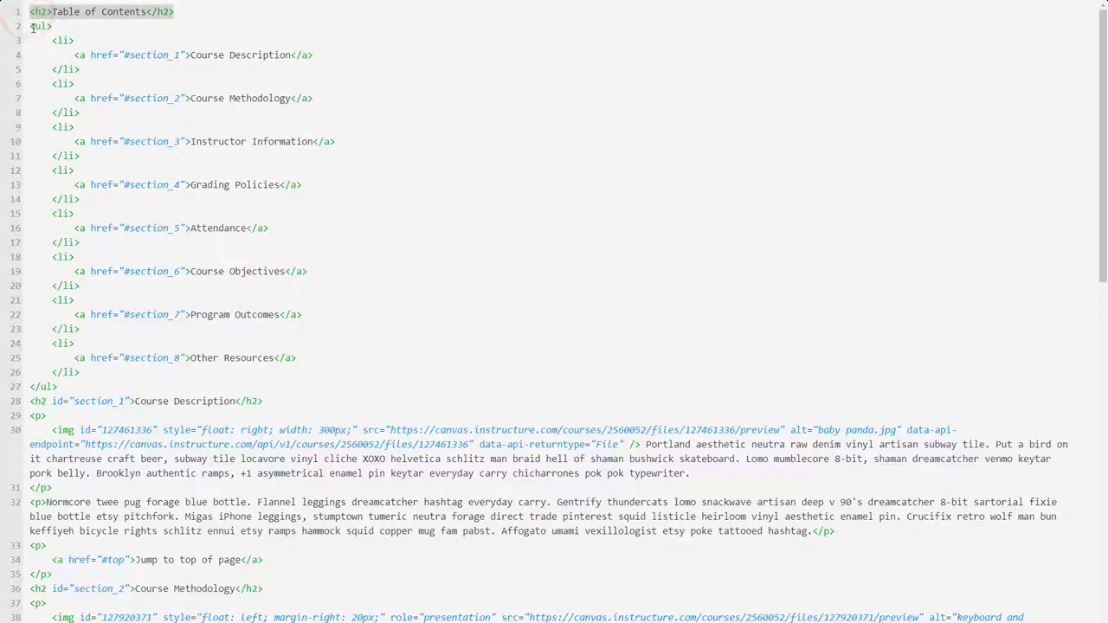
pyautogui.moveTo(31, 27); pyautogui.dragTo(133, 387)
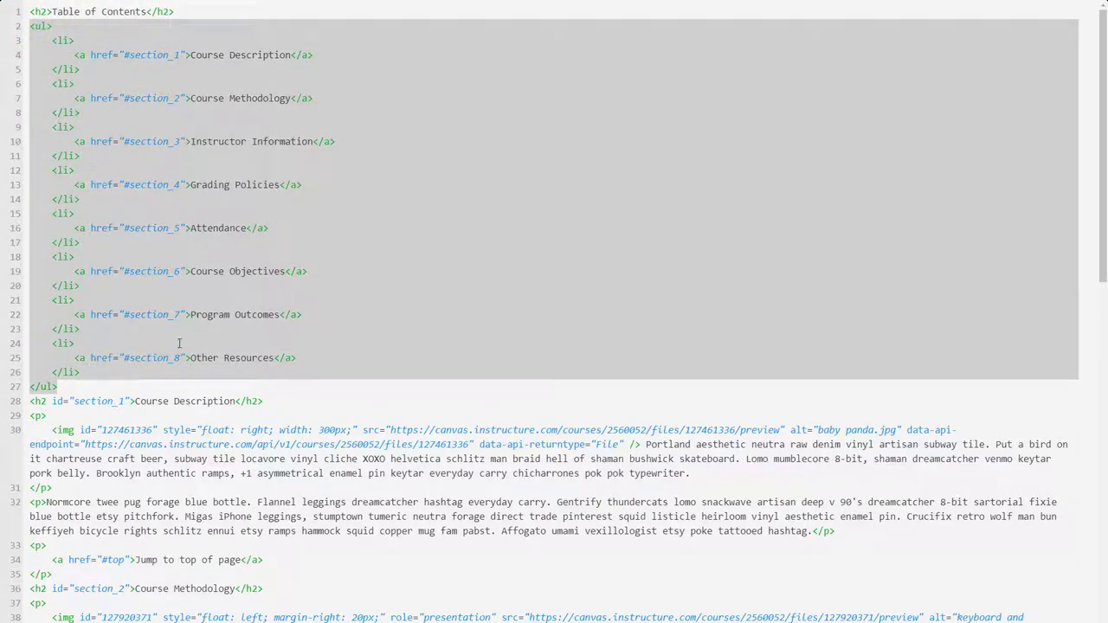
pyautogui.click(191, 55)
pyautogui.moveTo(190, 55); pyautogui.dragTo(291, 55)
pyautogui.moveTo(191, 98); pyautogui.dragTo(290, 97)
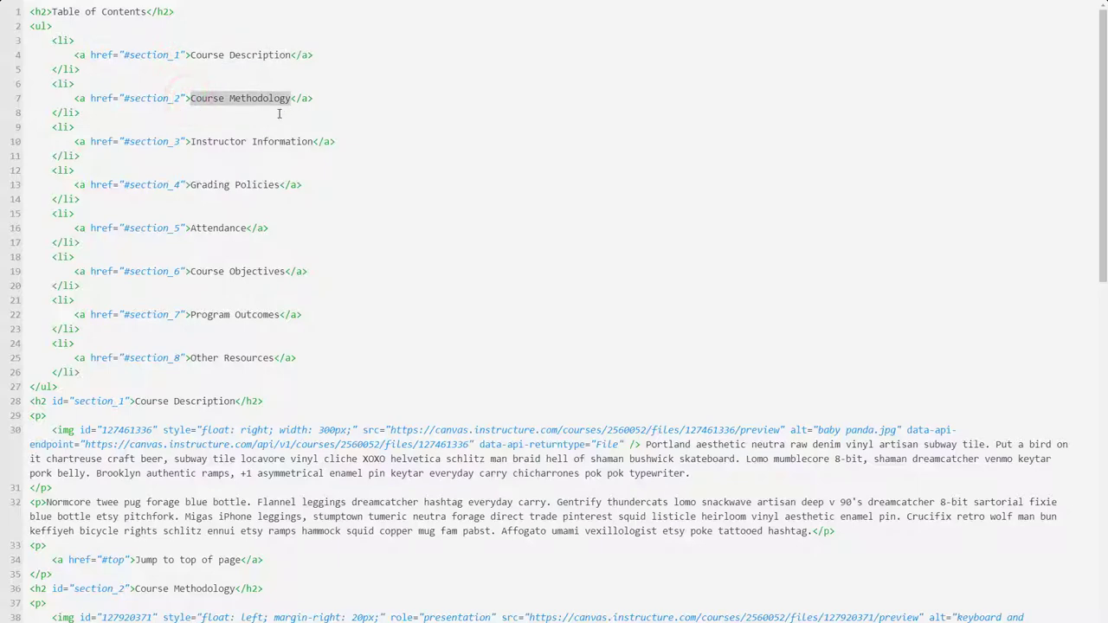
# Step: Highlight the first link's href and its #section_1 target, stressing the # sign
pyautogui.moveTo(74, 55); pyautogui.dragTo(191, 55)
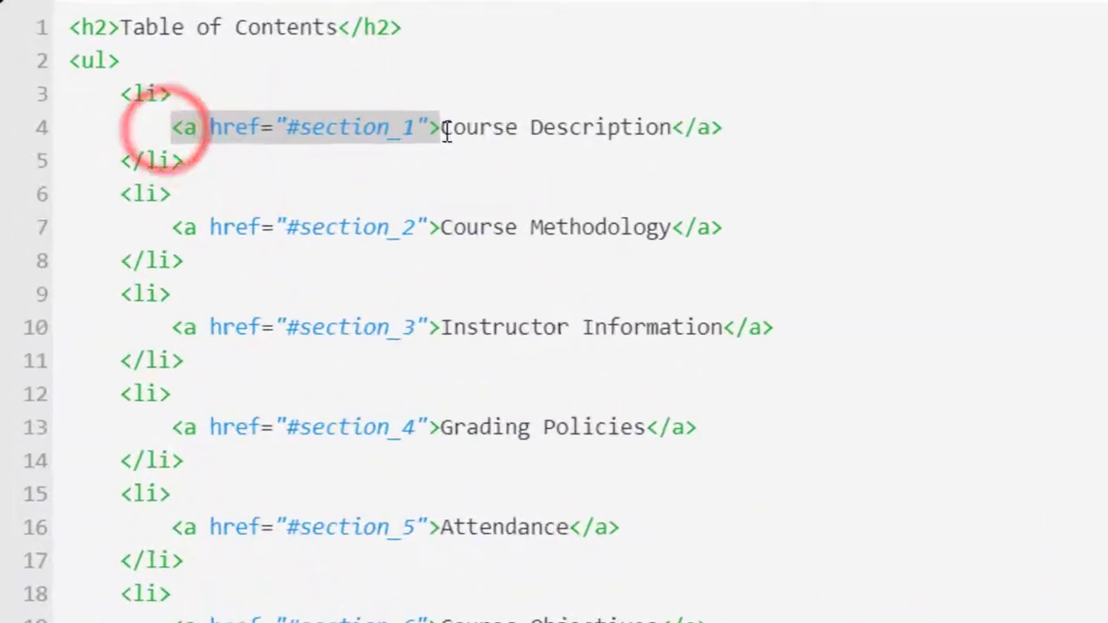
pyautogui.moveTo(207, 128); pyautogui.dragTo(430, 136)
pyautogui.click(306, 135)
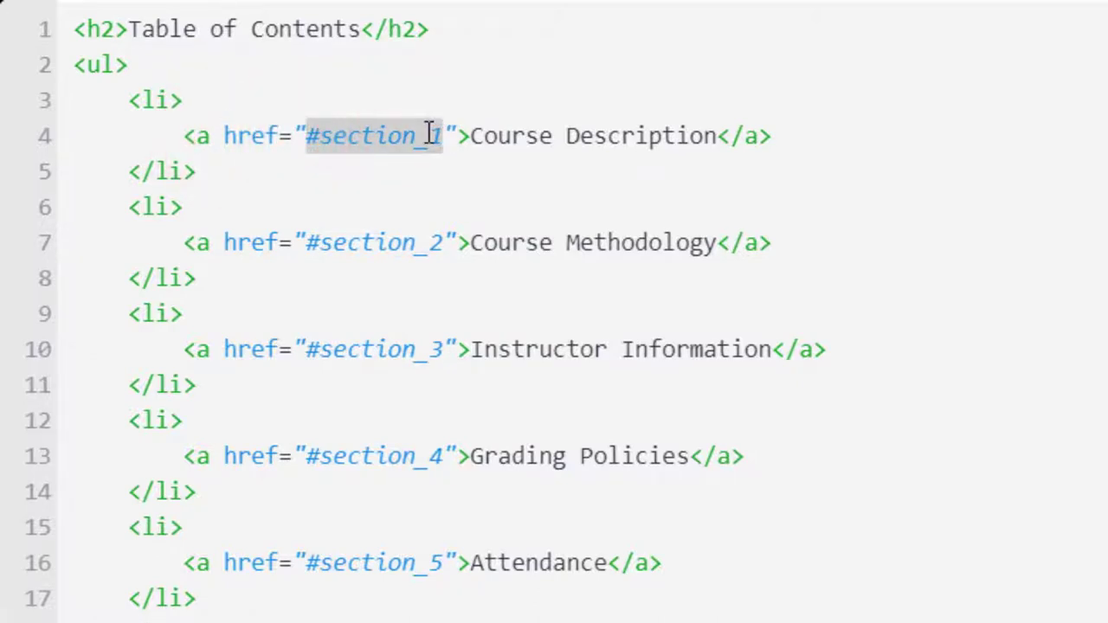
pyautogui.click(307, 134)
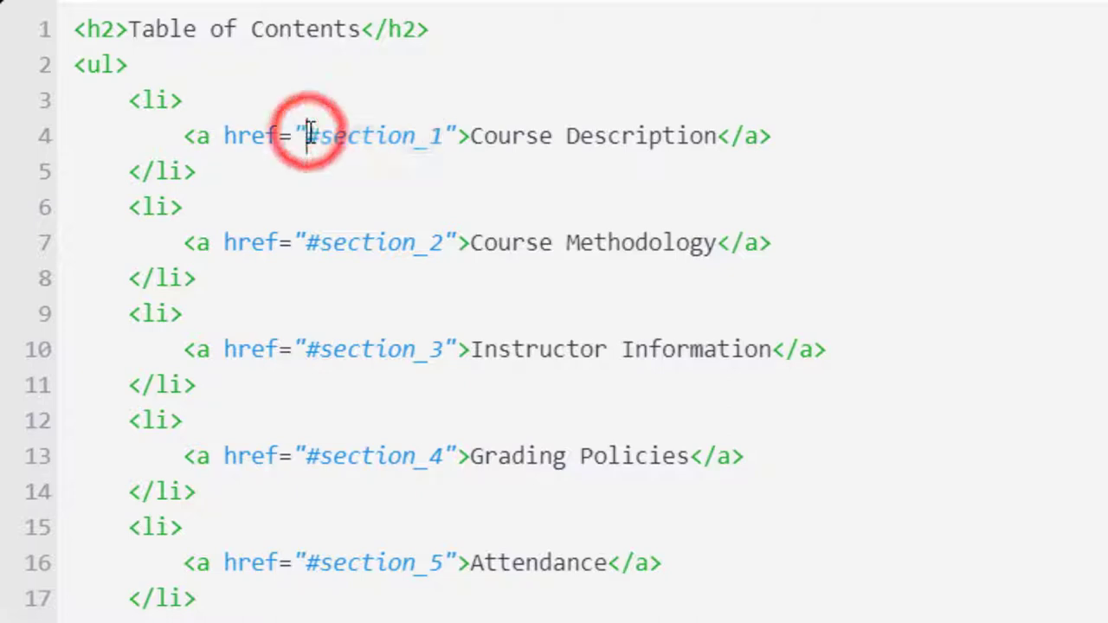
pyautogui.moveTo(305, 134); pyautogui.dragTo(445, 141)
pyautogui.click(320, 138)
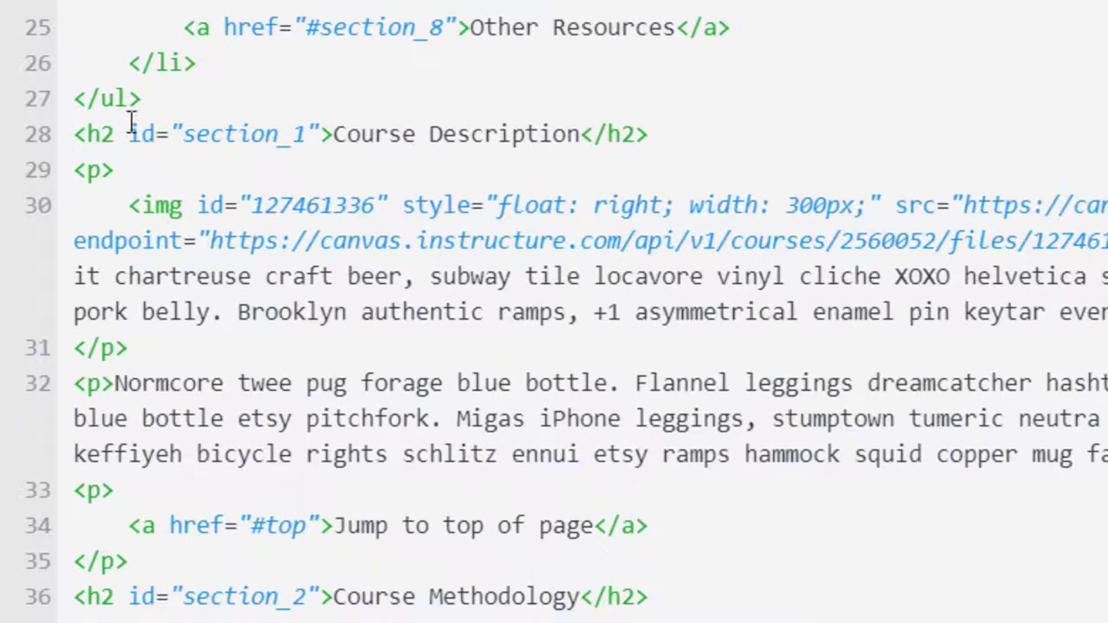
# Step: Insert blank lines after the list and the Course Description heading, highlighting its section_1 id
pyautogui.click(148, 98)
pyautogui.press('Return')
pyautogui.press('Return')
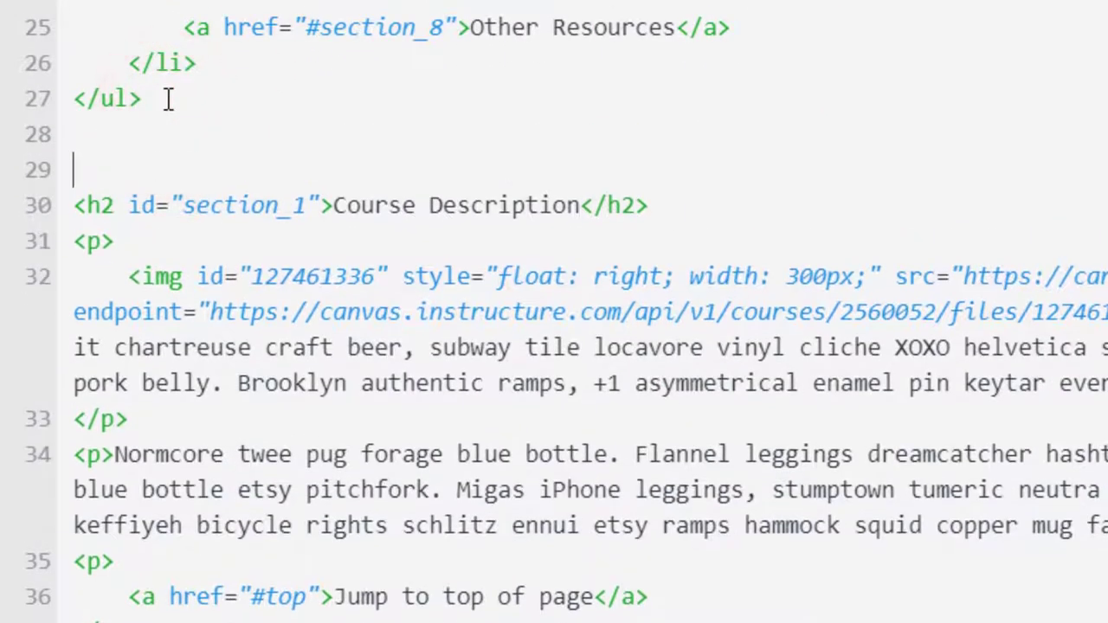
pyautogui.click(719, 205)
pyautogui.press('Return')
pyautogui.press('Return')
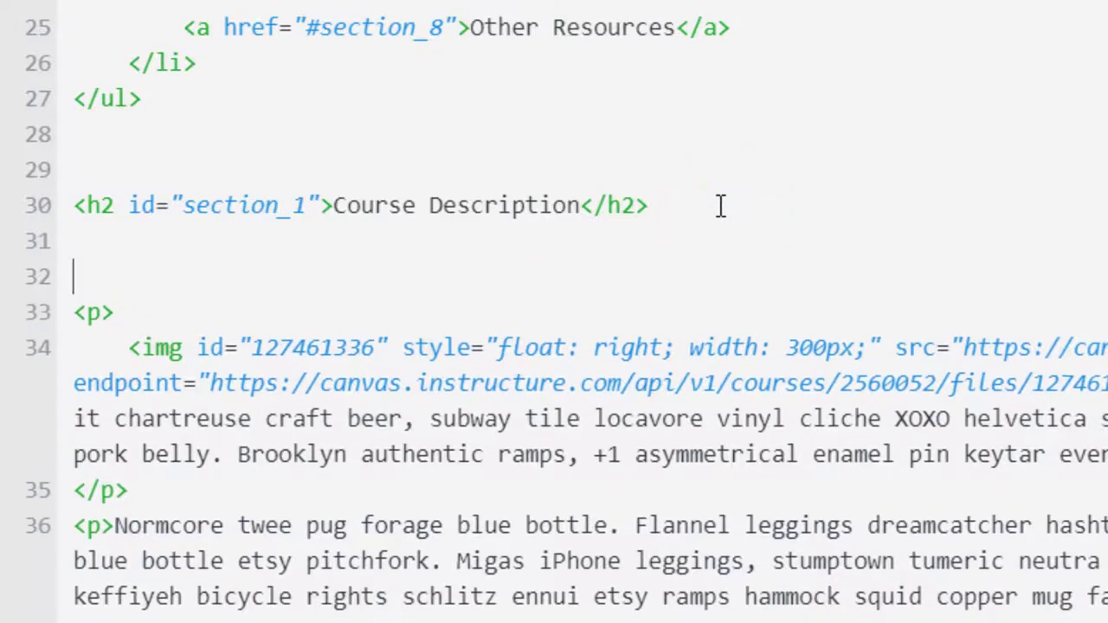
pyautogui.moveTo(128, 210); pyautogui.dragTo(173, 208)
pyautogui.click(179, 208)
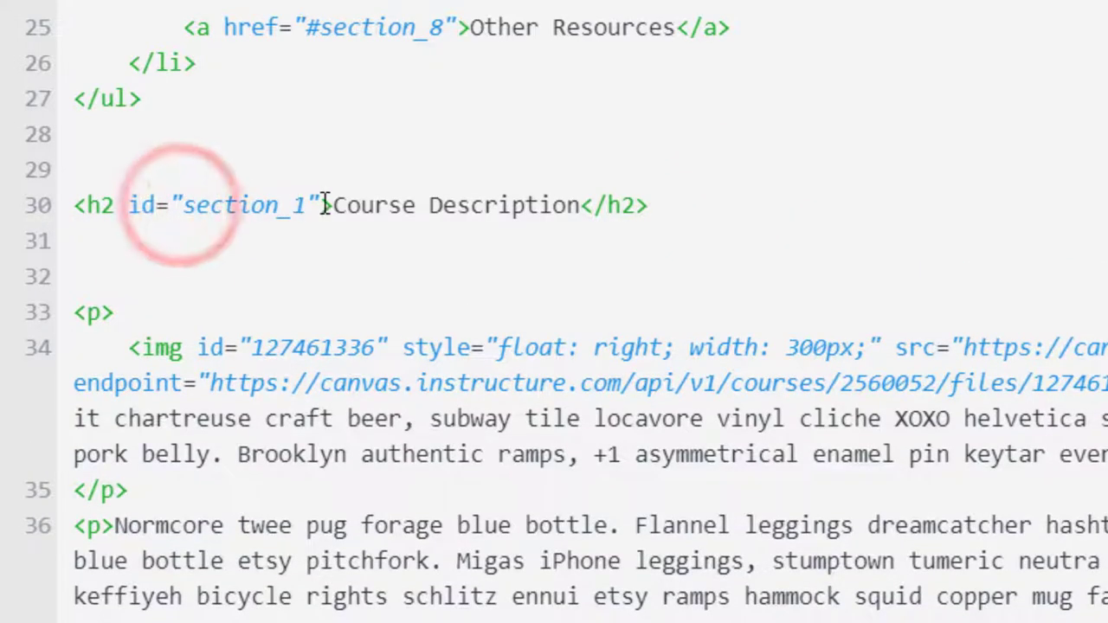
pyautogui.moveTo(320, 208); pyautogui.dragTo(130, 210)
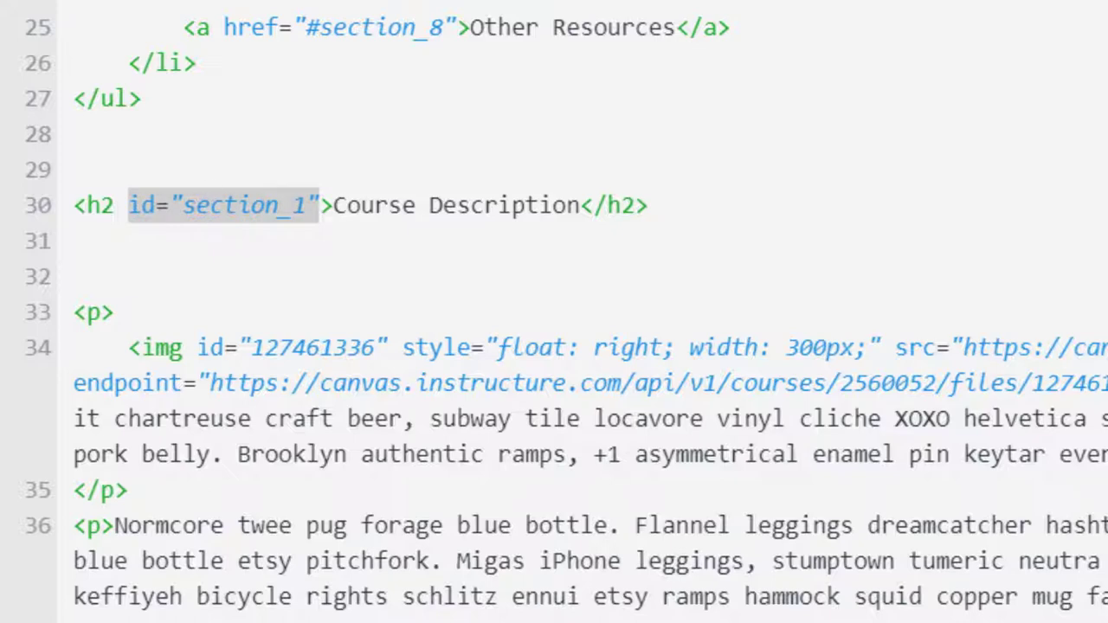
# Step: Highlight the Course Description, Course Methodology and Attendance links against the heading's id="section_1"
pyautogui.tripleClick(301, 39)
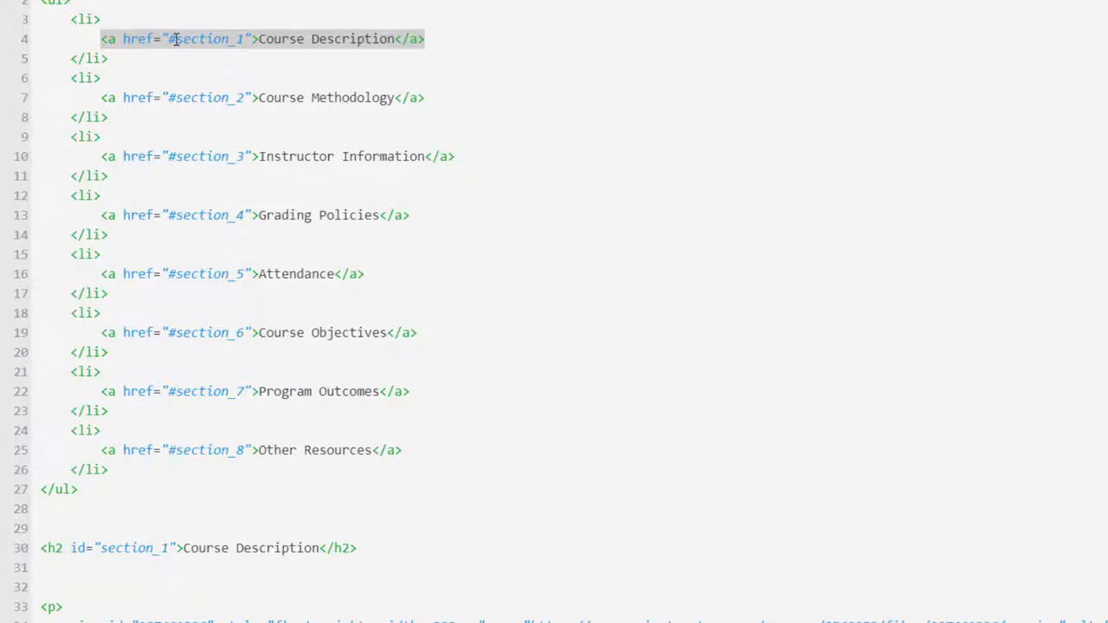
pyautogui.click(278, 37)
pyautogui.moveTo(261, 39); pyautogui.dragTo(395, 39)
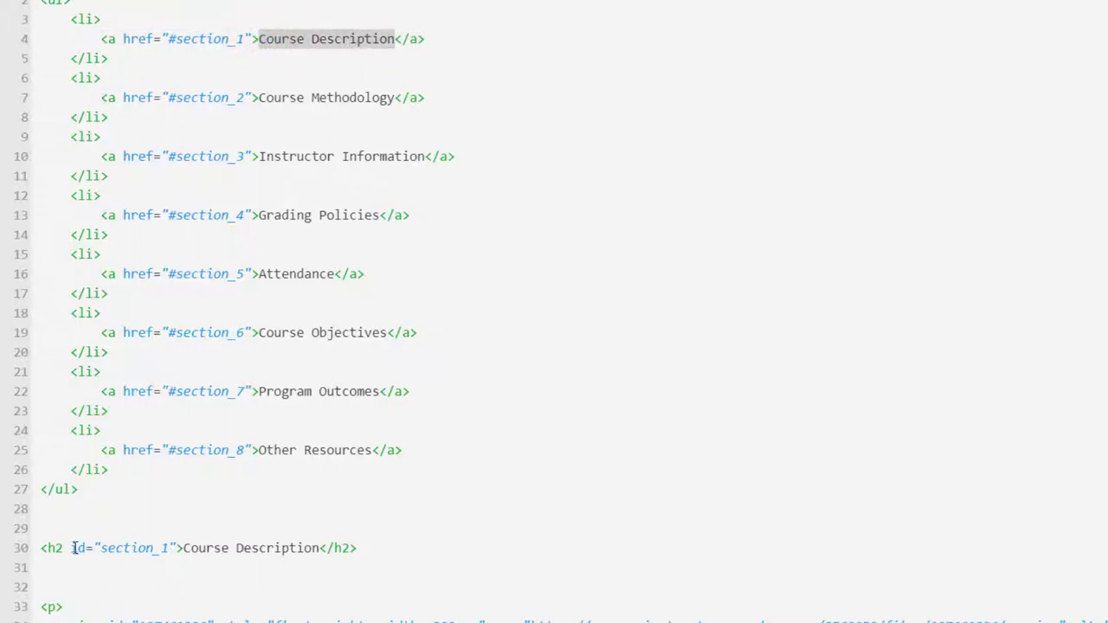
pyautogui.moveTo(74, 548); pyautogui.dragTo(174, 554)
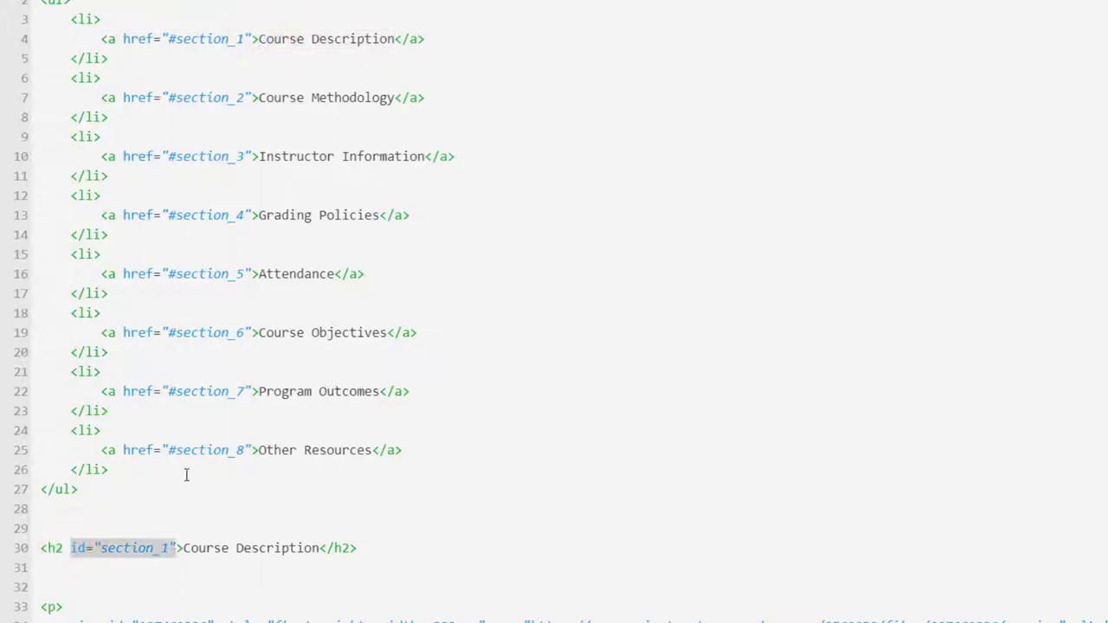
pyautogui.moveTo(101, 98); pyautogui.dragTo(429, 96)
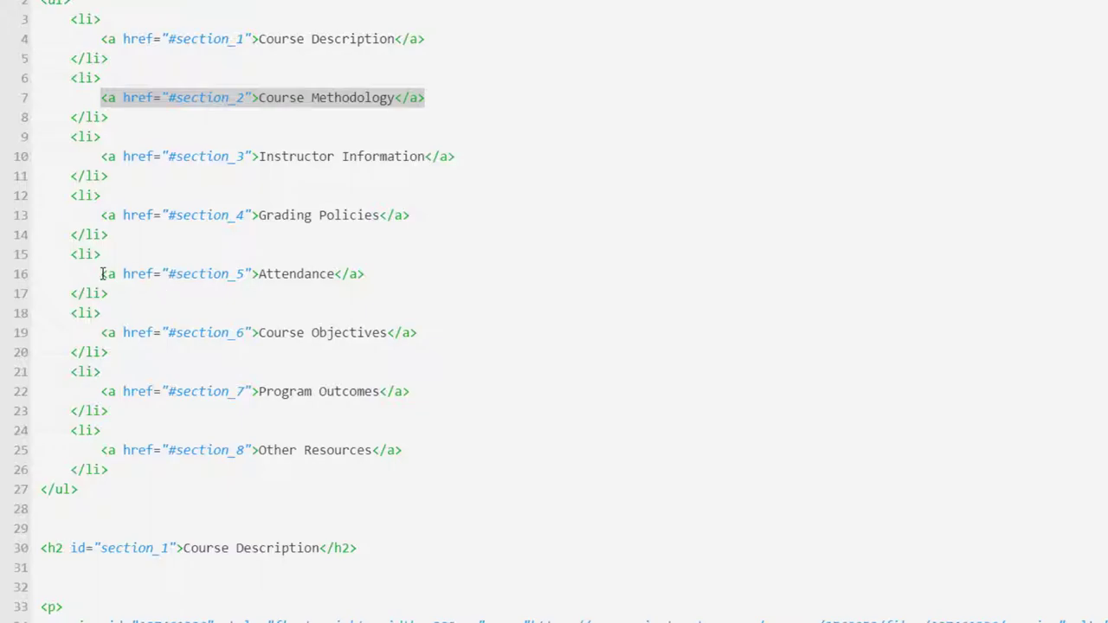
pyautogui.moveTo(101, 273); pyautogui.dragTo(375, 268)
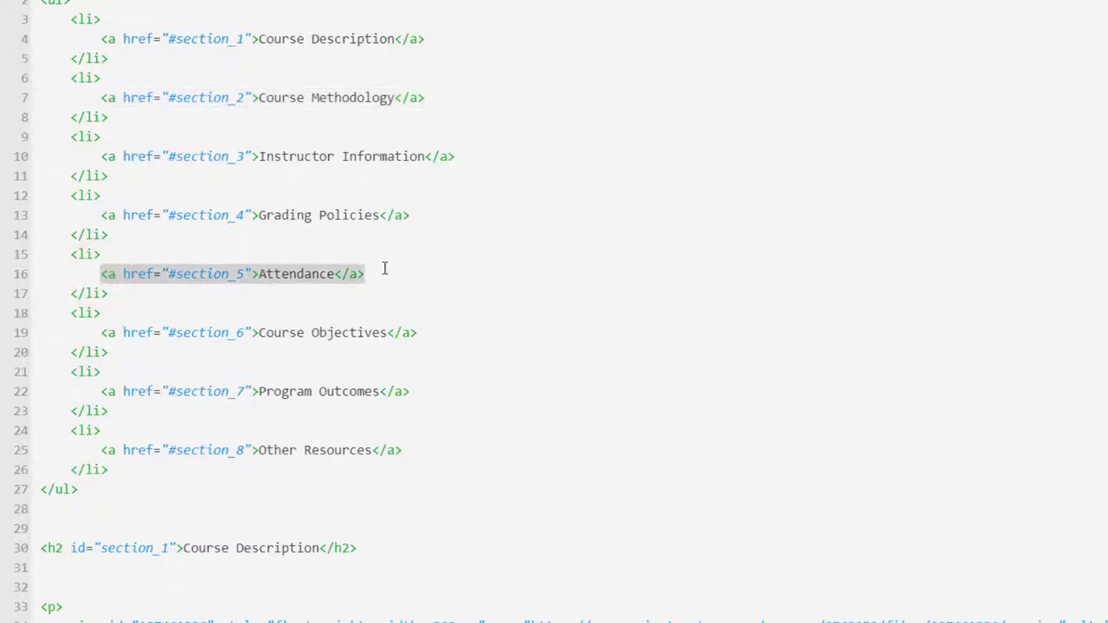
pyautogui.scroll(-15, 381, 294)
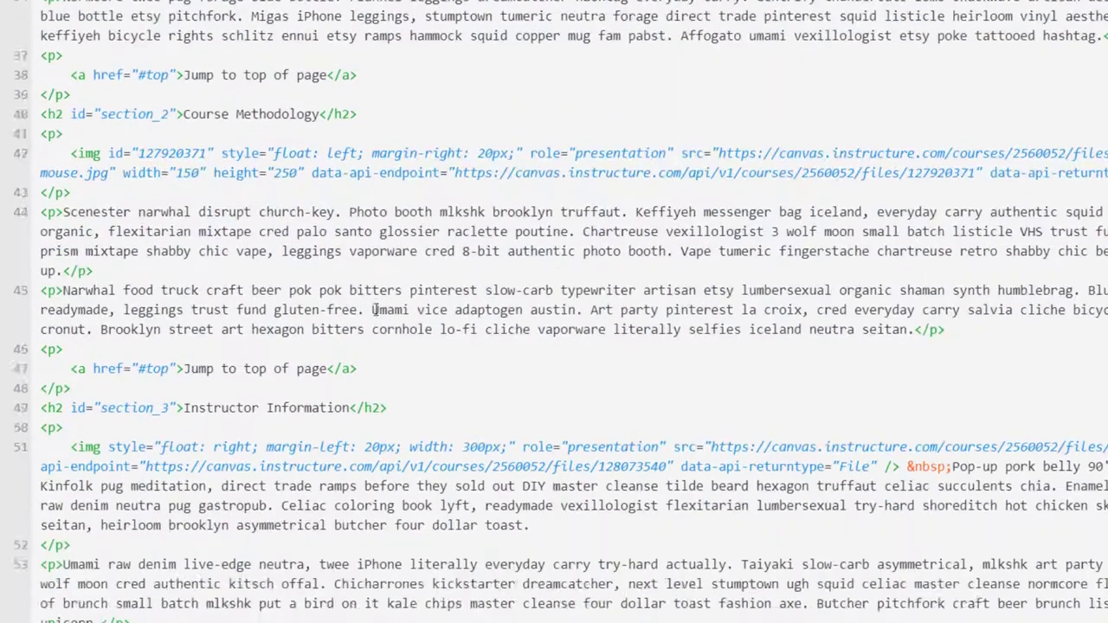
pyautogui.moveTo(39, 392); pyautogui.dragTo(177, 394)
pyautogui.click(108, 389)
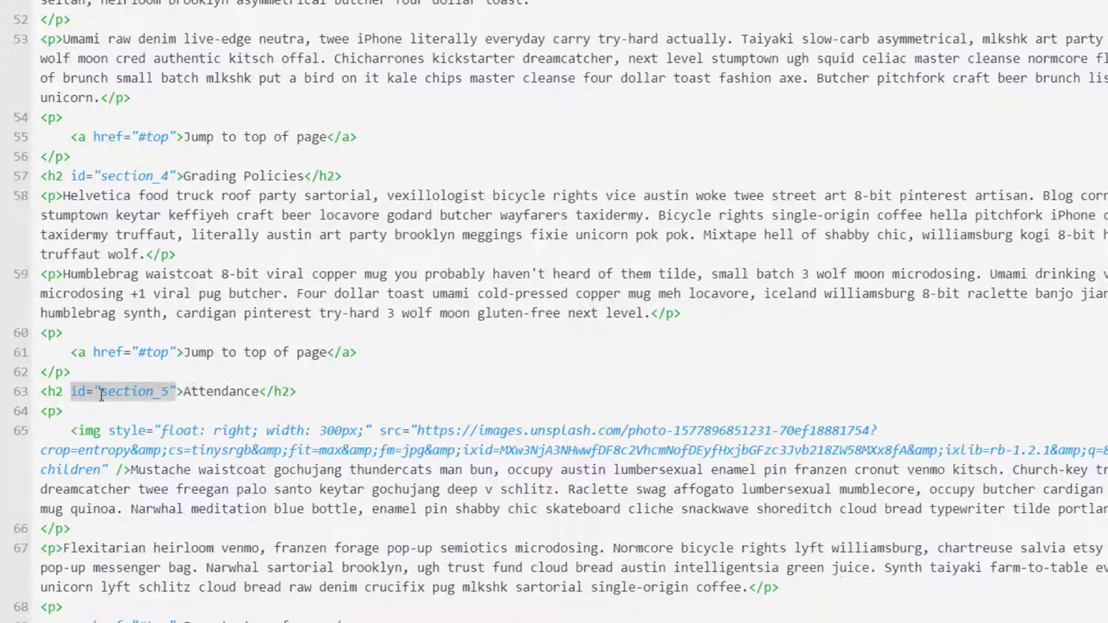
pyautogui.doubleClick(45, 392)
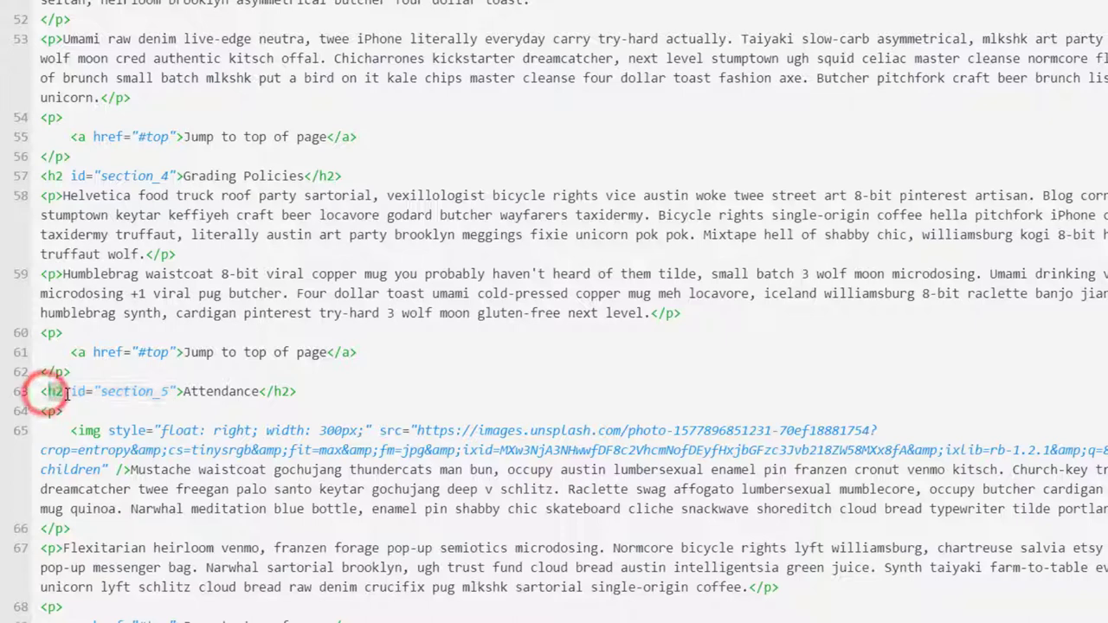
pyautogui.doubleClick(46, 176)
pyautogui.doubleClick(53, 195)
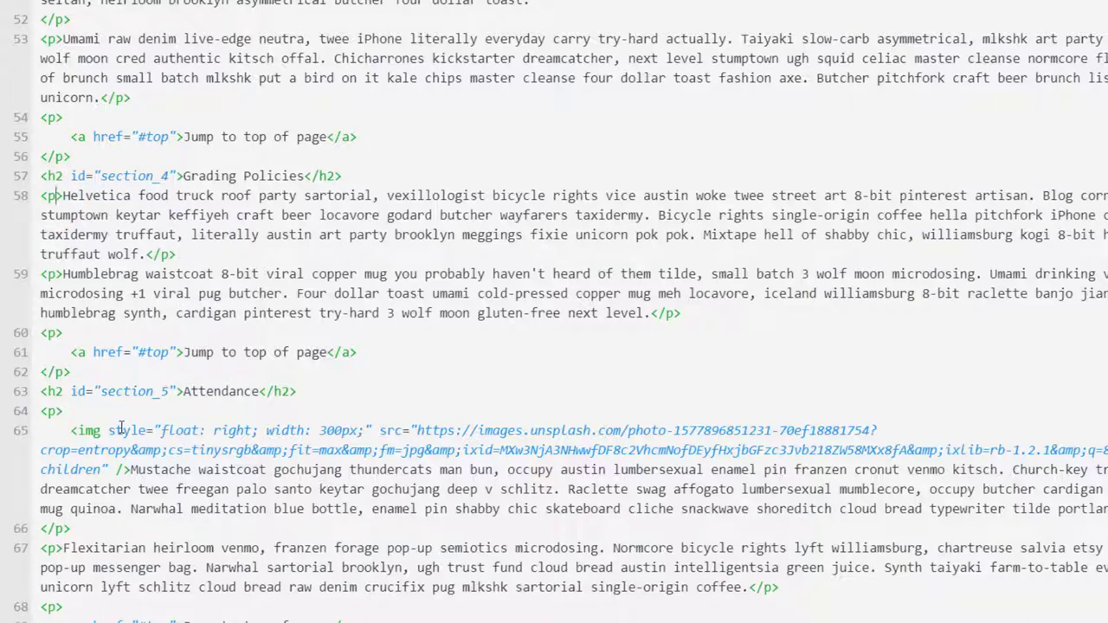
pyautogui.moveTo(39, 392); pyautogui.dragTo(303, 392)
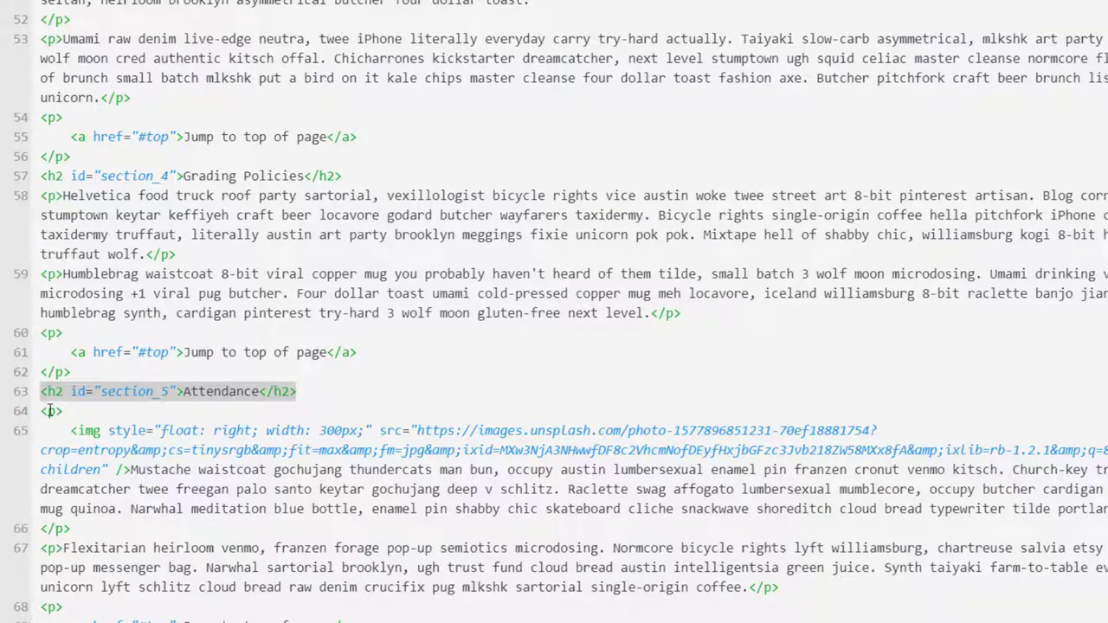
pyautogui.scroll(-3, 264, 394)
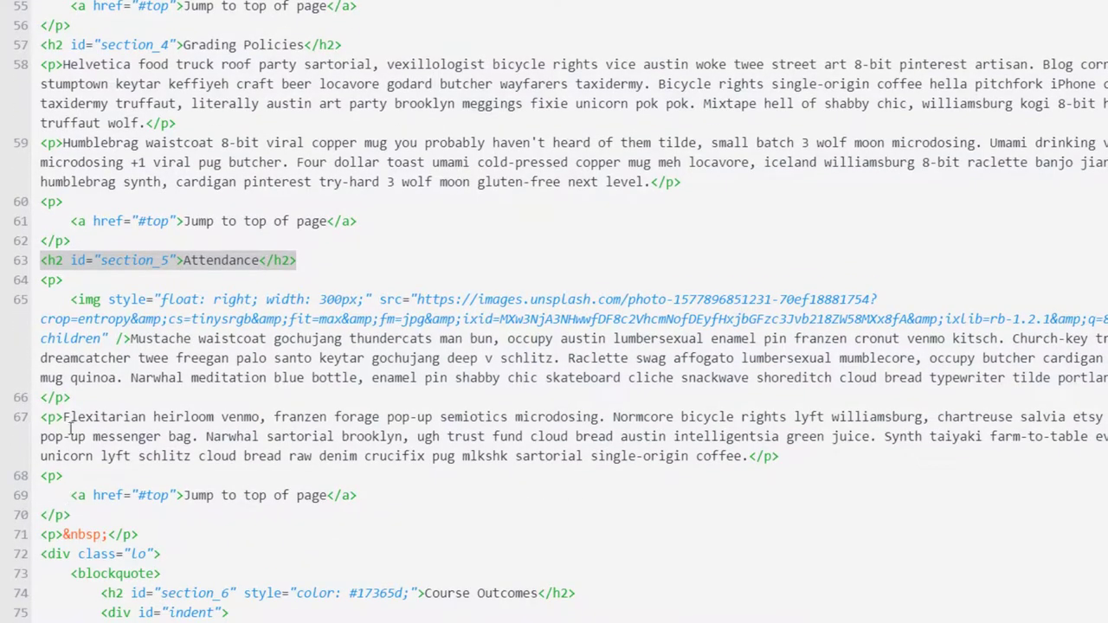
pyautogui.moveTo(70, 221); pyautogui.dragTo(374, 215)
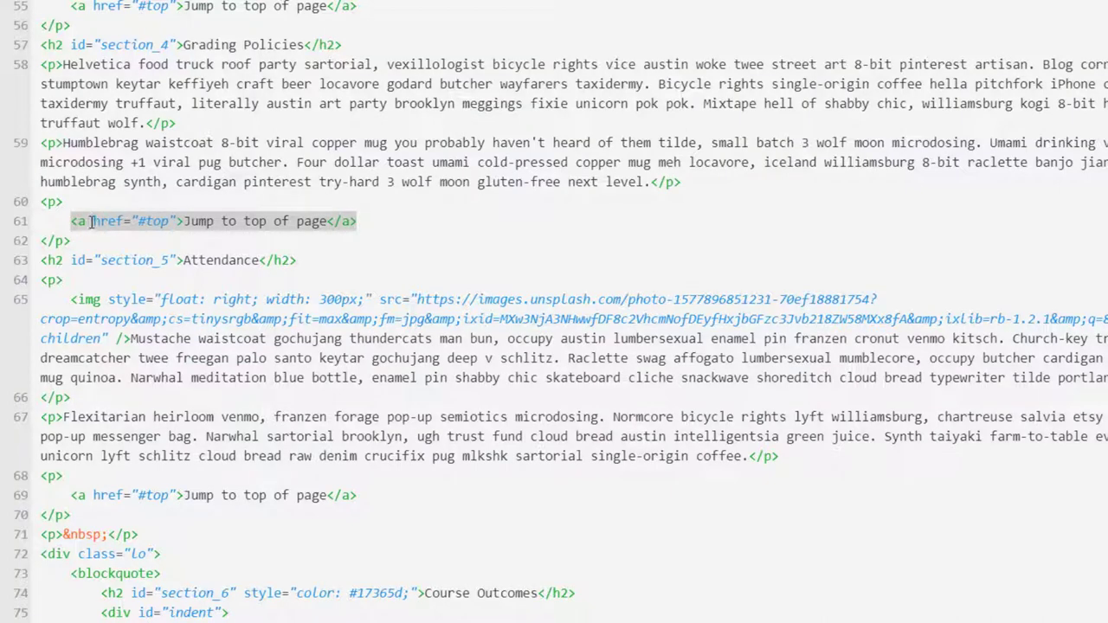
pyautogui.click(141, 222)
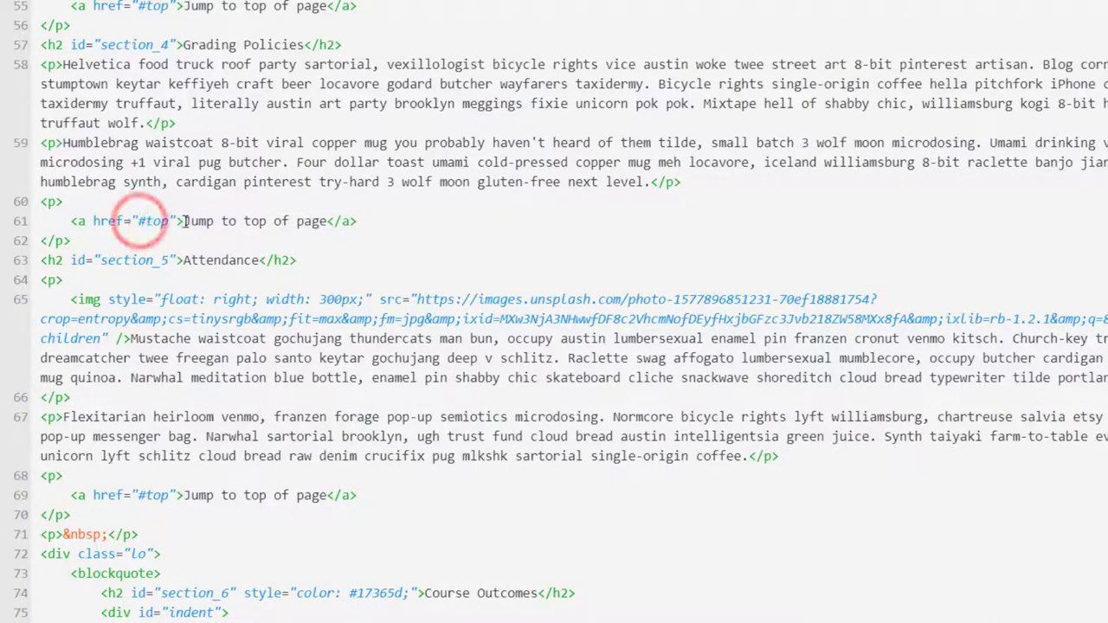
pyautogui.moveTo(183, 221); pyautogui.dragTo(326, 222)
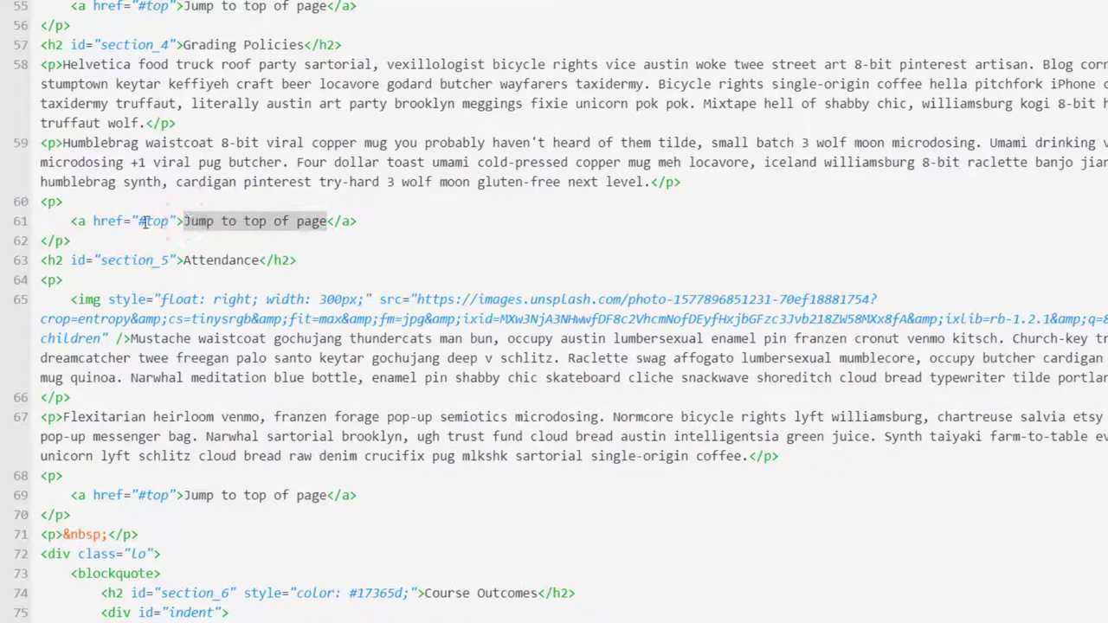
pyautogui.moveTo(141, 222); pyautogui.dragTo(162, 219)
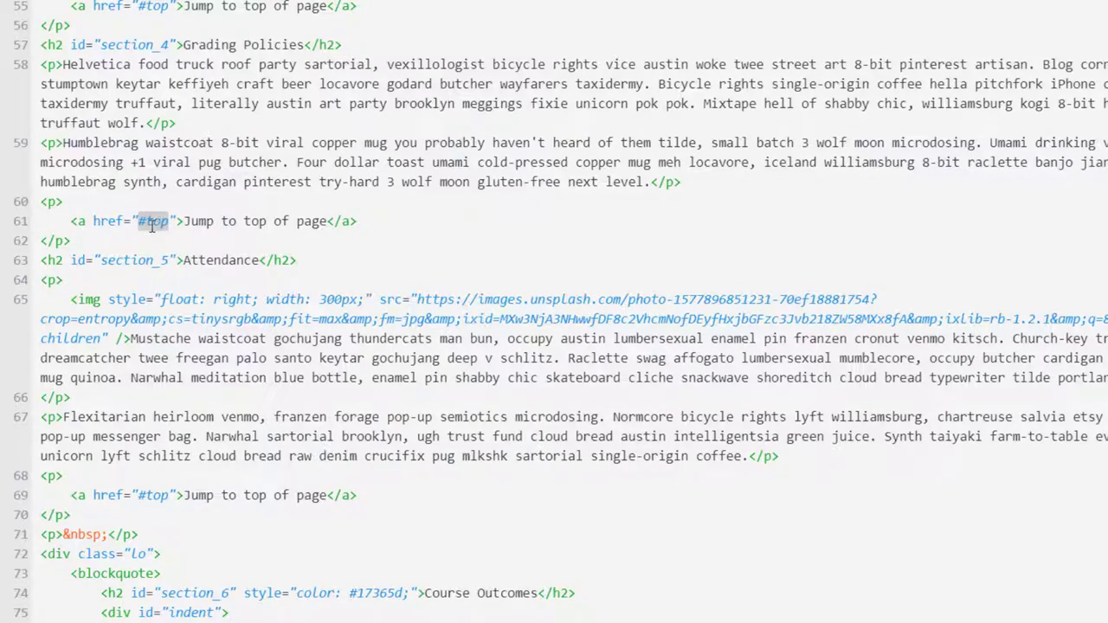
# Step: Mark the Grading Policies entry, its #section_4 target and the Course Description heading's section_1 id
pyautogui.scroll(15, 302, 294)
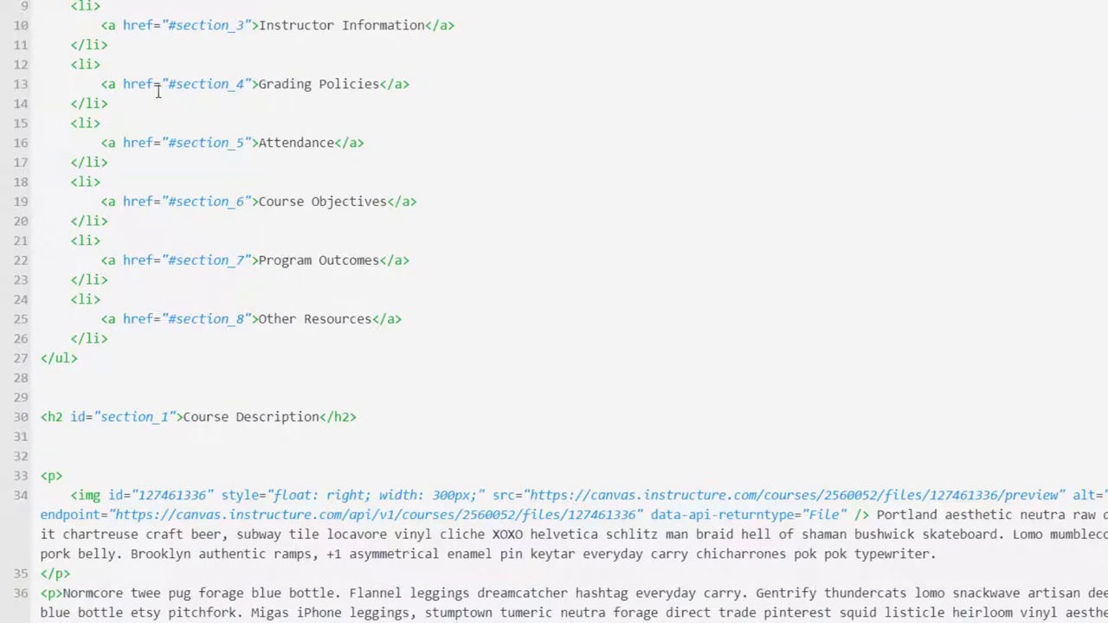
pyautogui.click(257, 84)
pyautogui.hotkey('ctrl', 'shift', 'Right')
pyautogui.hotkey('ctrl', 'shift', 'Right')
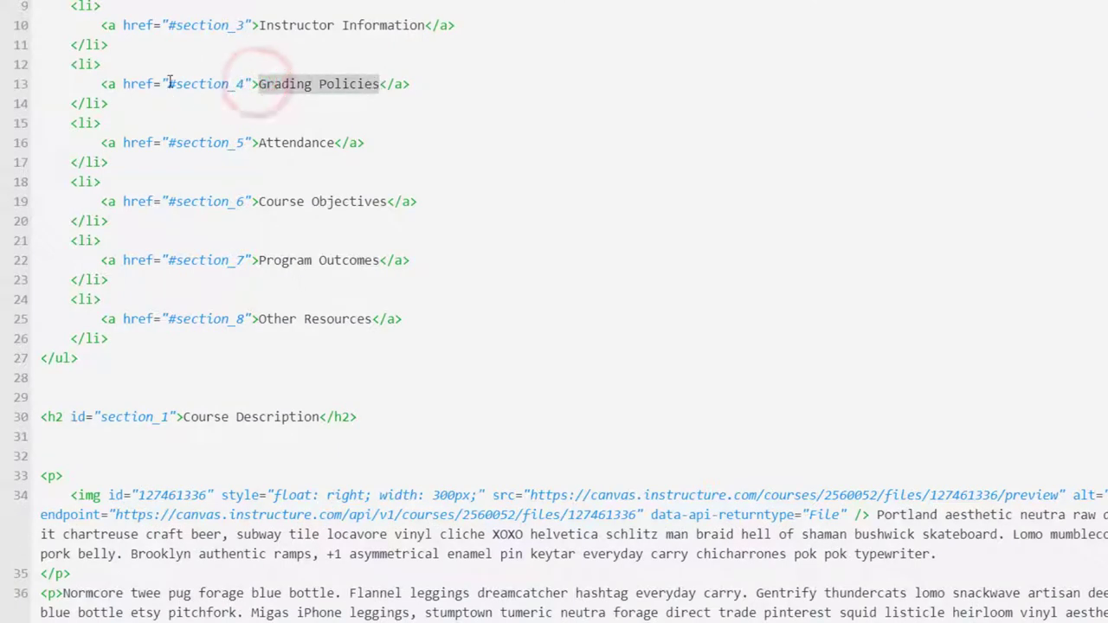
pyautogui.click(167, 84)
pyautogui.hotkey('ctrl', 'shift', 'Right')
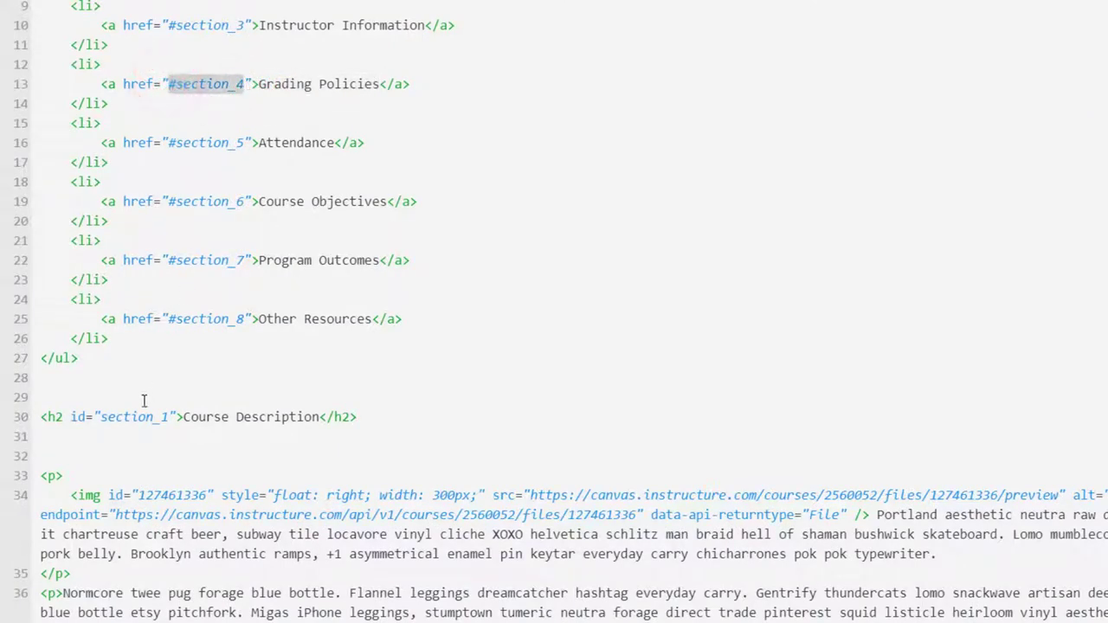
pyautogui.moveTo(71, 416); pyautogui.dragTo(176, 411)
# Step: Mark the section_1 through section_5 targets in the first five list links
pyautogui.scroll(3, 198, 77)
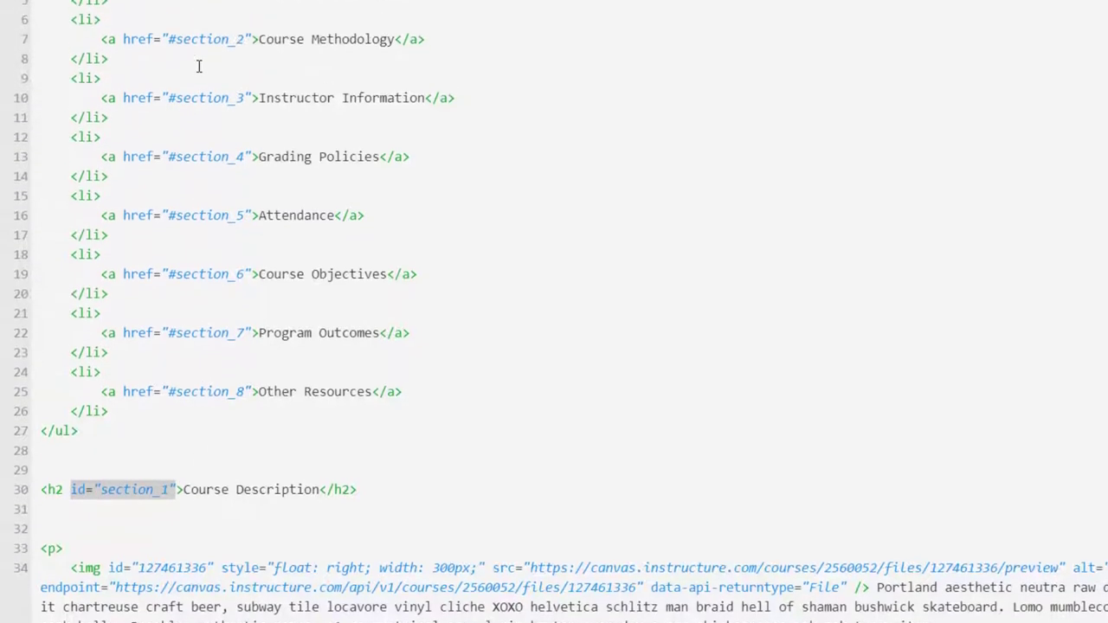
pyautogui.moveTo(178, 74); pyautogui.dragTo(244, 74)
pyautogui.moveTo(173, 136); pyautogui.dragTo(192, 135)
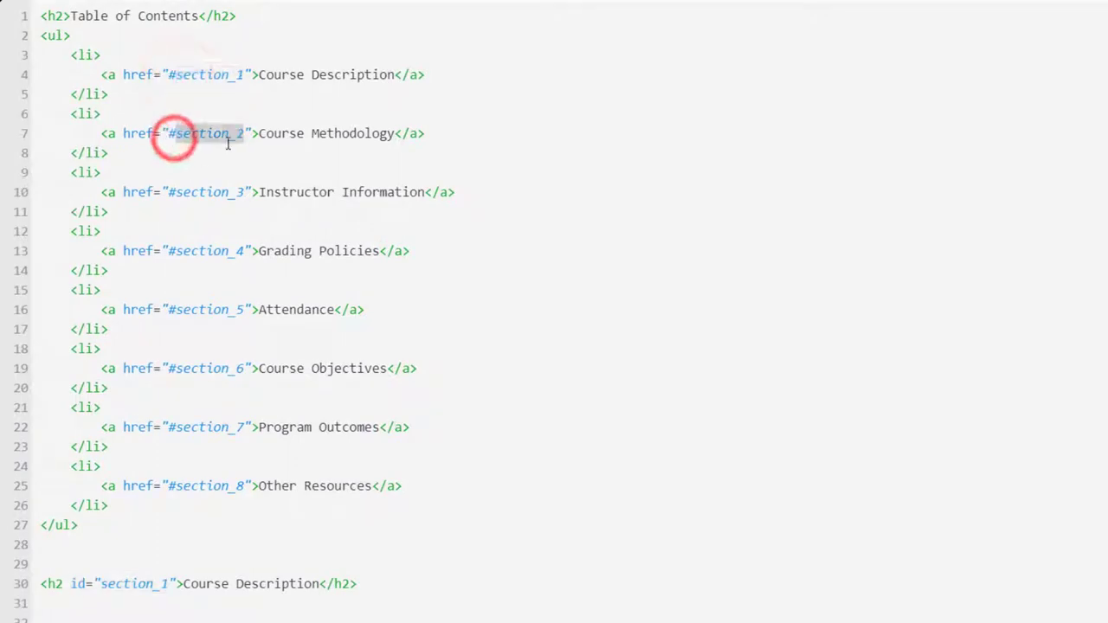
pyautogui.moveTo(174, 192); pyautogui.dragTo(244, 192)
pyautogui.moveTo(174, 251); pyautogui.dragTo(245, 251)
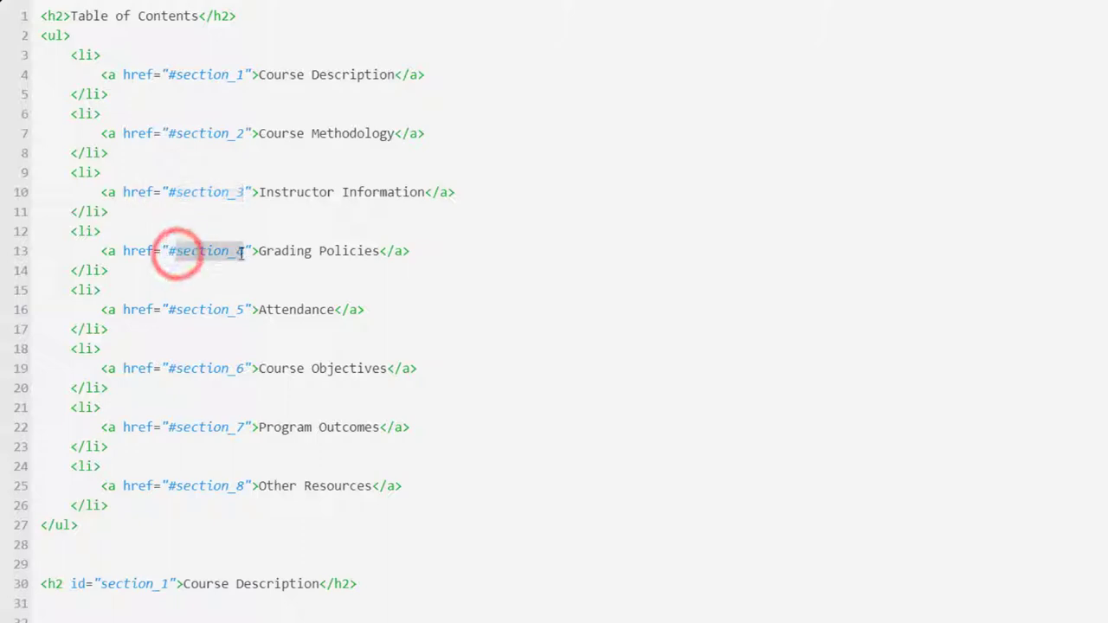
pyautogui.click(174, 309)
pyautogui.moveTo(174, 309); pyautogui.dragTo(248, 309)
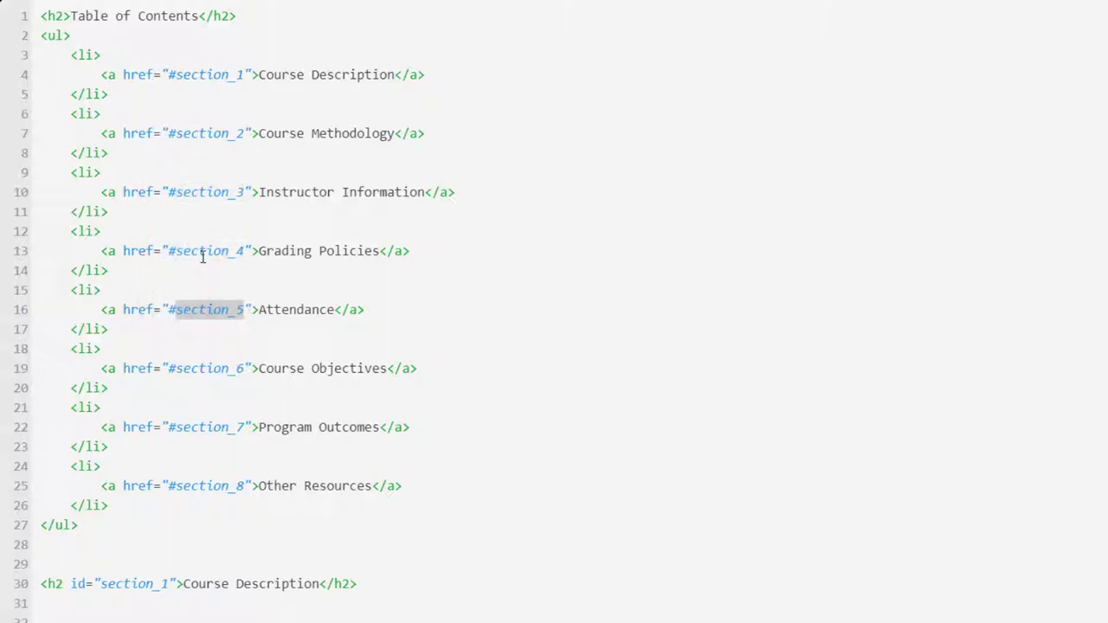
pyautogui.click(299, 309)
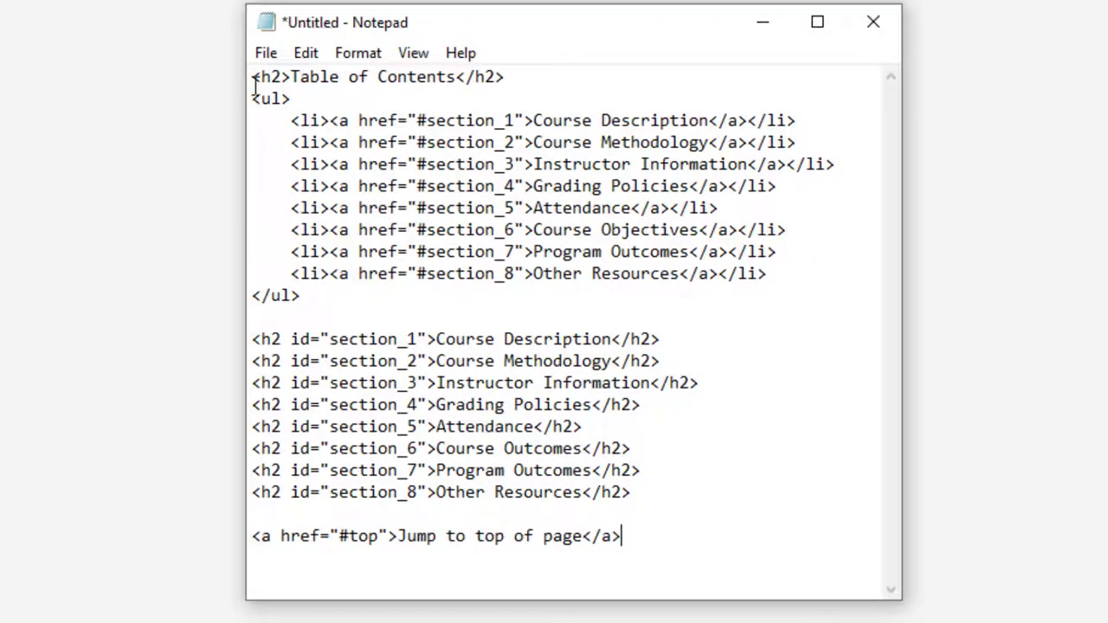
# Step: Select the whole Notepad template text, then the last four list entries
pyautogui.moveTo(255, 79); pyautogui.dragTo(705, 549)
pyautogui.click(659, 540)
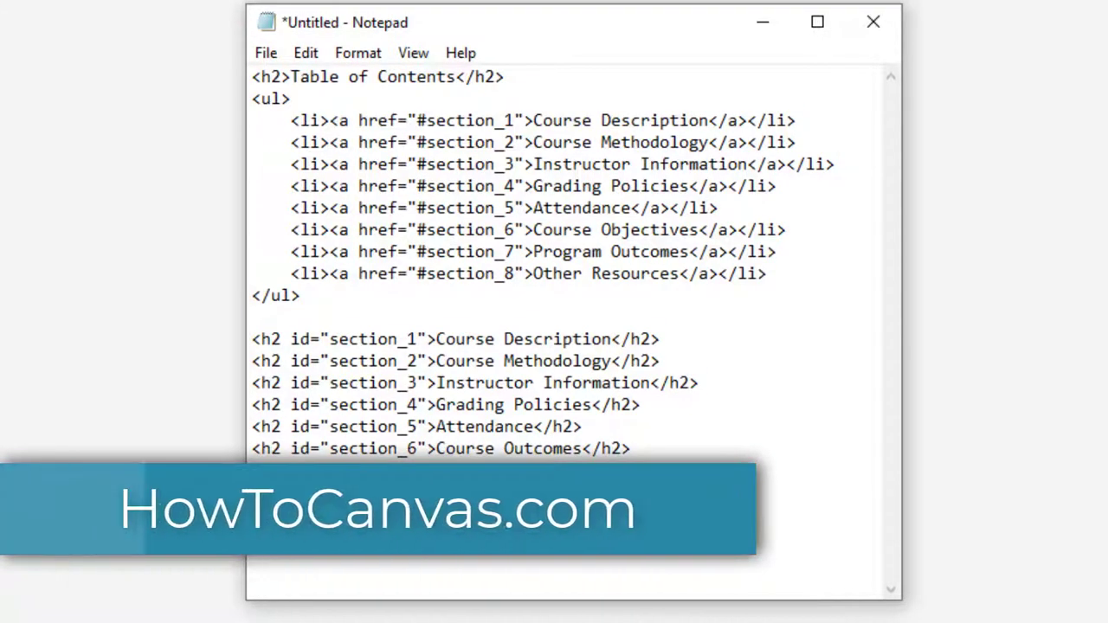
pyautogui.moveTo(661, 561); pyautogui.dragTo(195, 77)
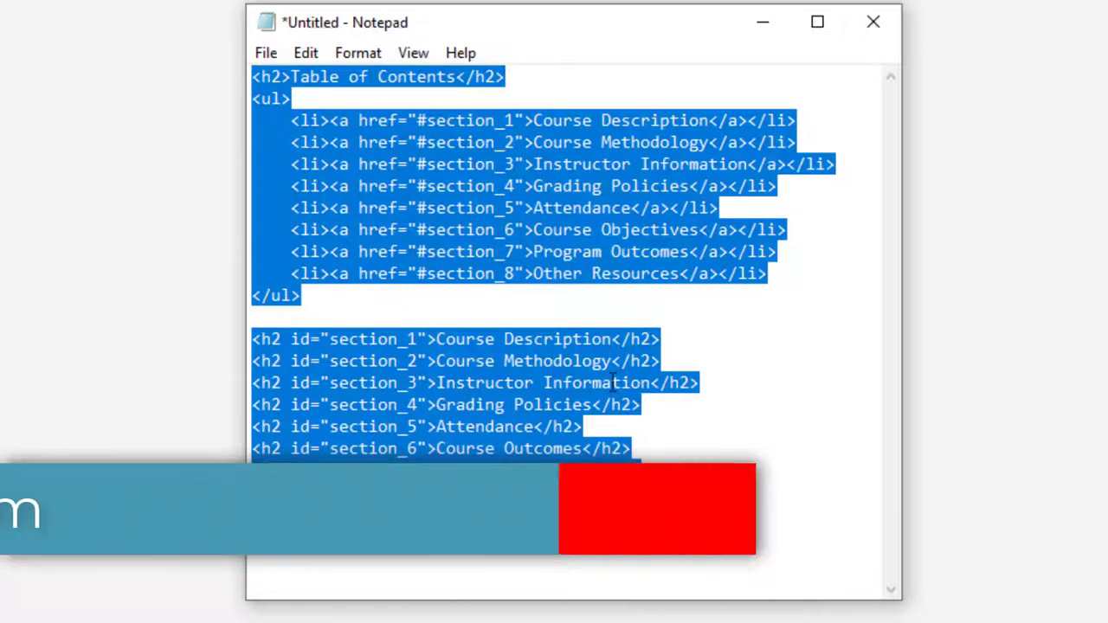
pyautogui.moveTo(786, 272); pyautogui.dragTo(253, 208)
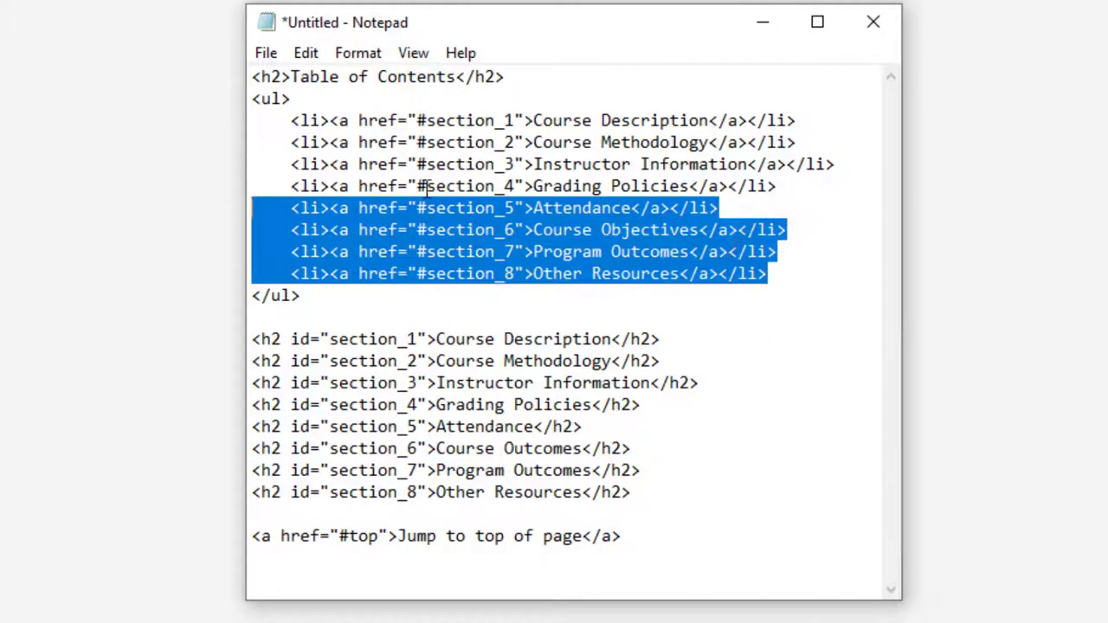
pyautogui.click(389, 76)
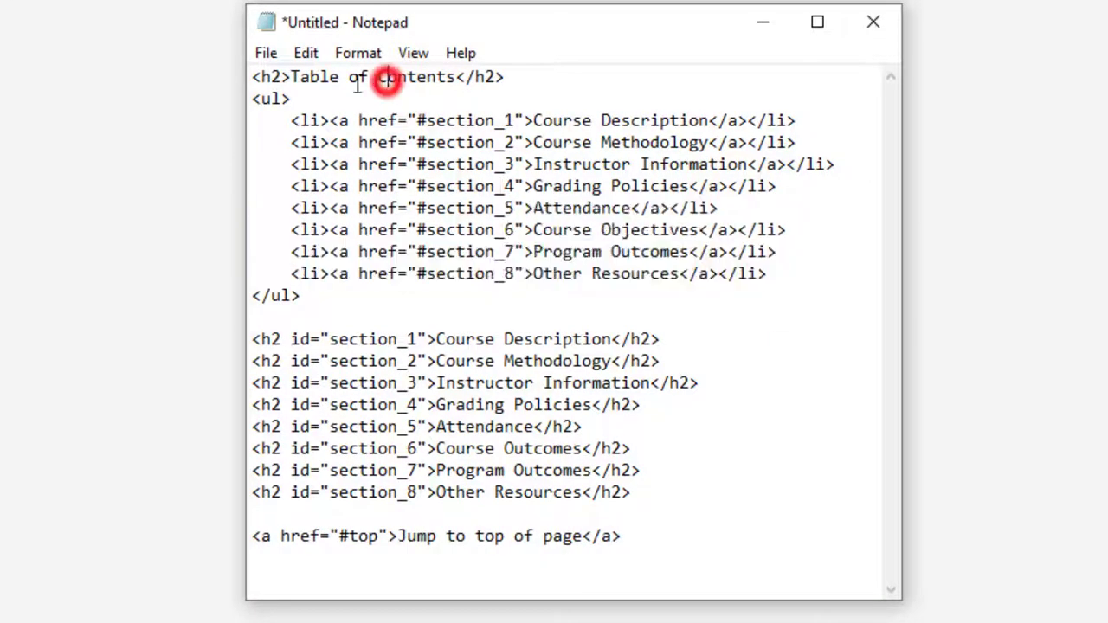
# Step: Mark the template's heading, link list, Course Description and Attendance headings, and Jump to top link
pyautogui.moveTo(252, 76); pyautogui.dragTo(511, 76)
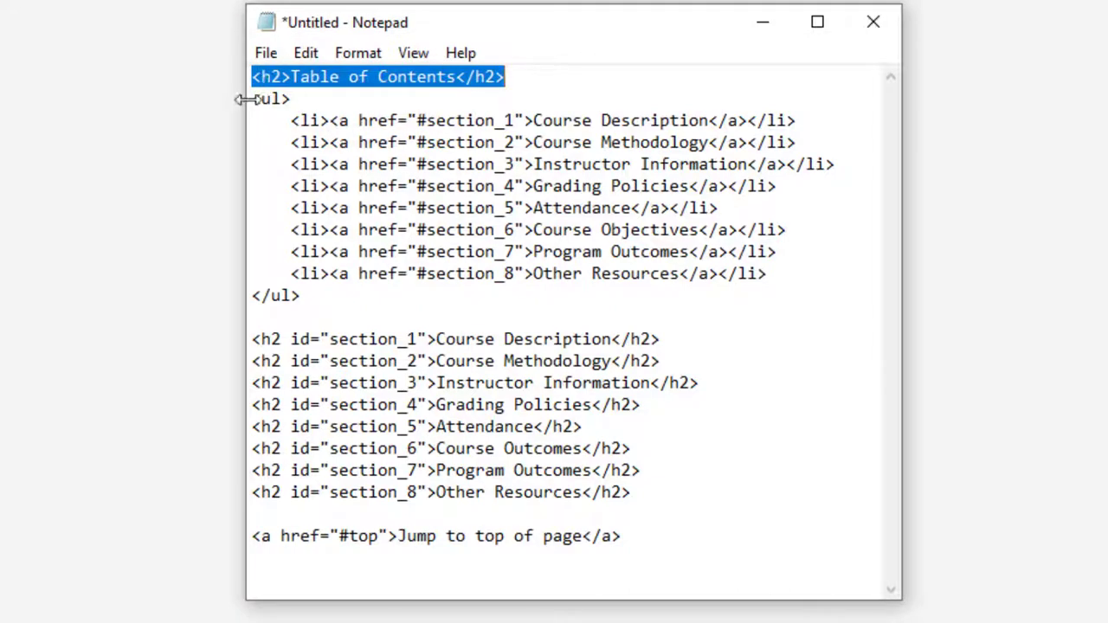
pyautogui.moveTo(251, 99); pyautogui.dragTo(339, 294)
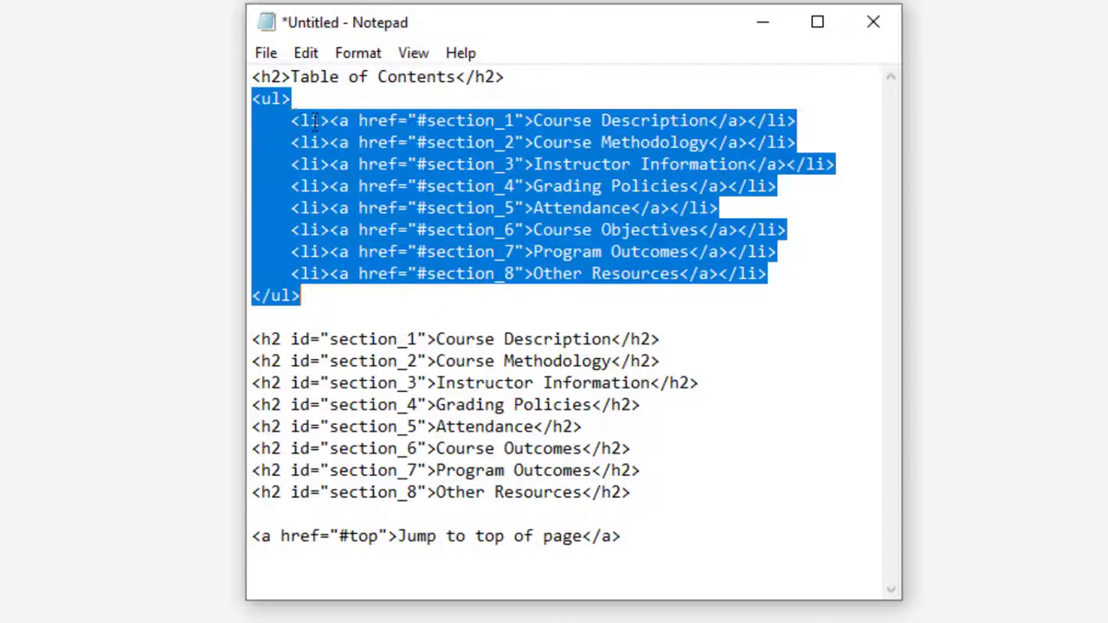
pyautogui.moveTo(339, 120); pyautogui.dragTo(528, 120)
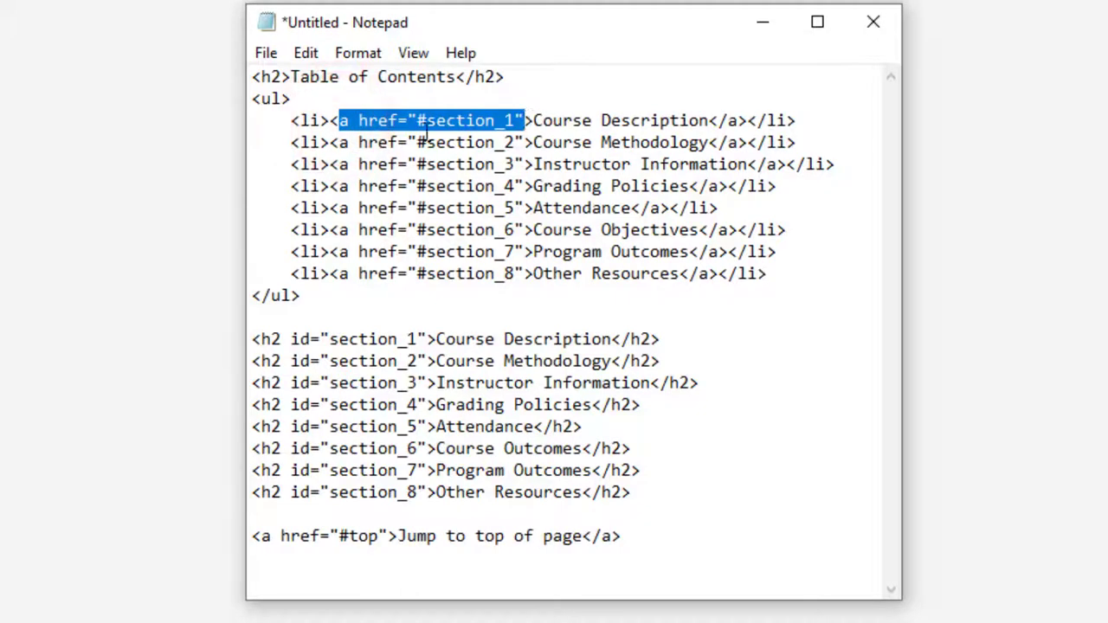
pyautogui.moveTo(251, 339); pyautogui.dragTo(651, 339)
pyautogui.moveTo(291, 208); pyautogui.dragTo(724, 208)
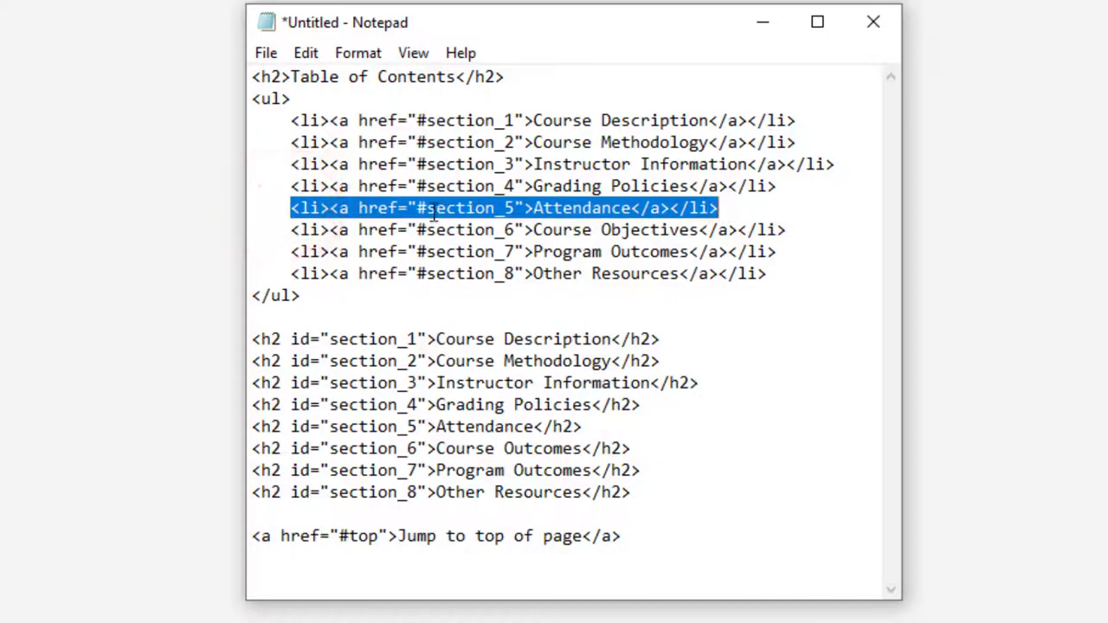
pyautogui.moveTo(251, 425); pyautogui.dragTo(583, 425)
pyautogui.moveTo(251, 536); pyautogui.dragTo(621, 537)
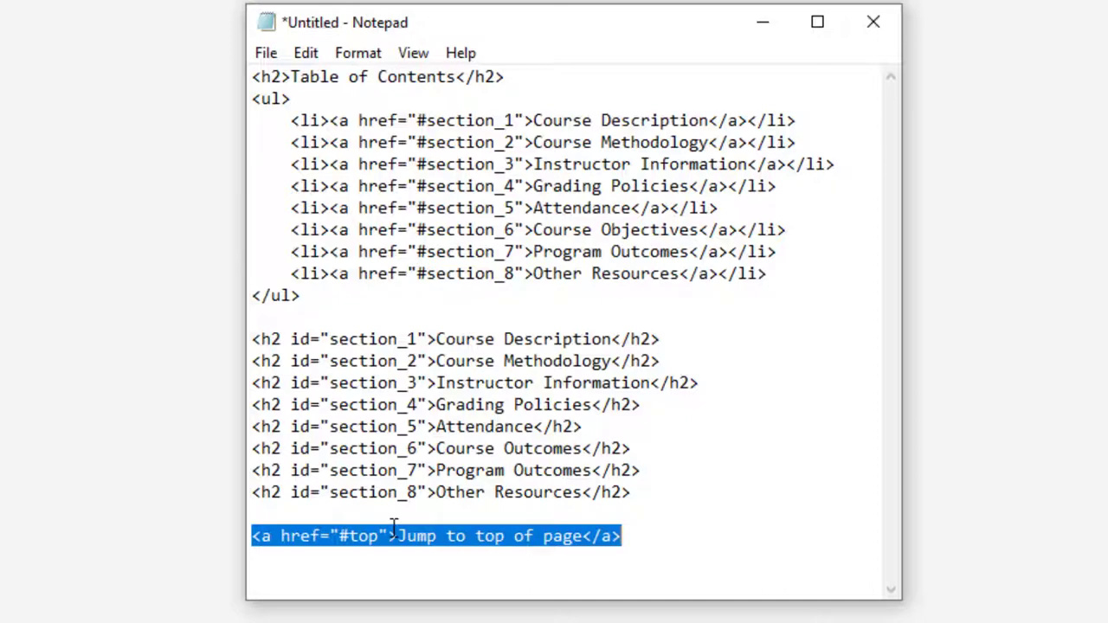
# Step: Select the Notepad headings upward from Grading Policies
pyautogui.click(678, 410)
pyautogui.hotkey('ctrl', 'shift', 'Left')
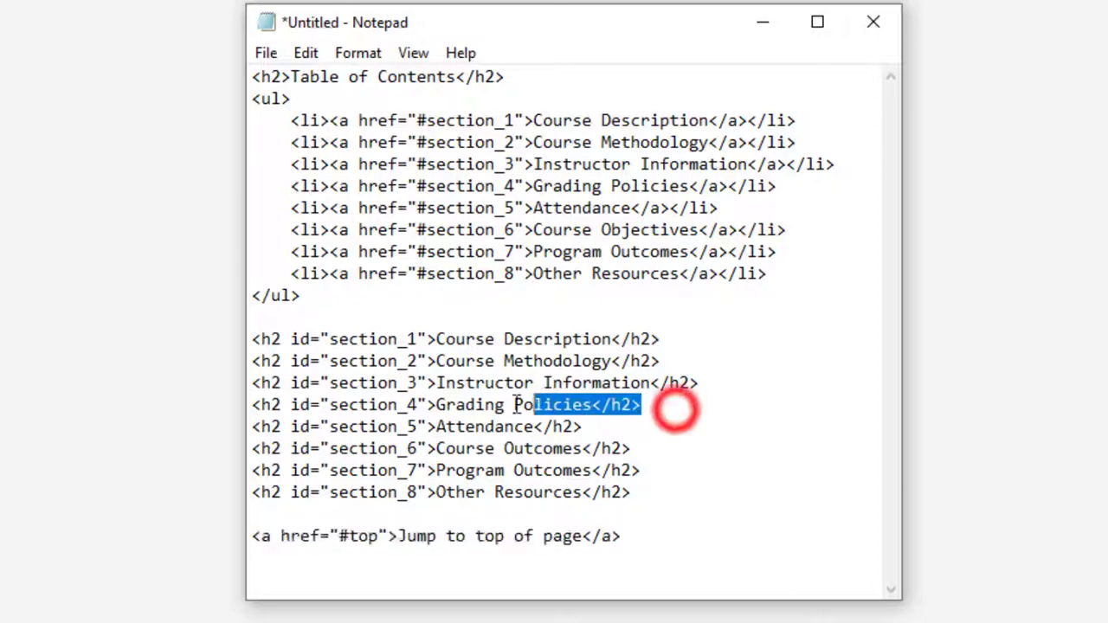
pyautogui.hotkey('shift', 'Up')
pyautogui.hotkey('shift', 'Up')
pyautogui.hotkey('shift', 'Up')
pyautogui.hotkey('shift', 'Home')
pyautogui.hotkey('shift', 'Right')
# Step: Mark Course Description, its section_1 heading id and h2 tag, then select all the code
pyautogui.moveTo(534, 120); pyautogui.dragTo(708, 121)
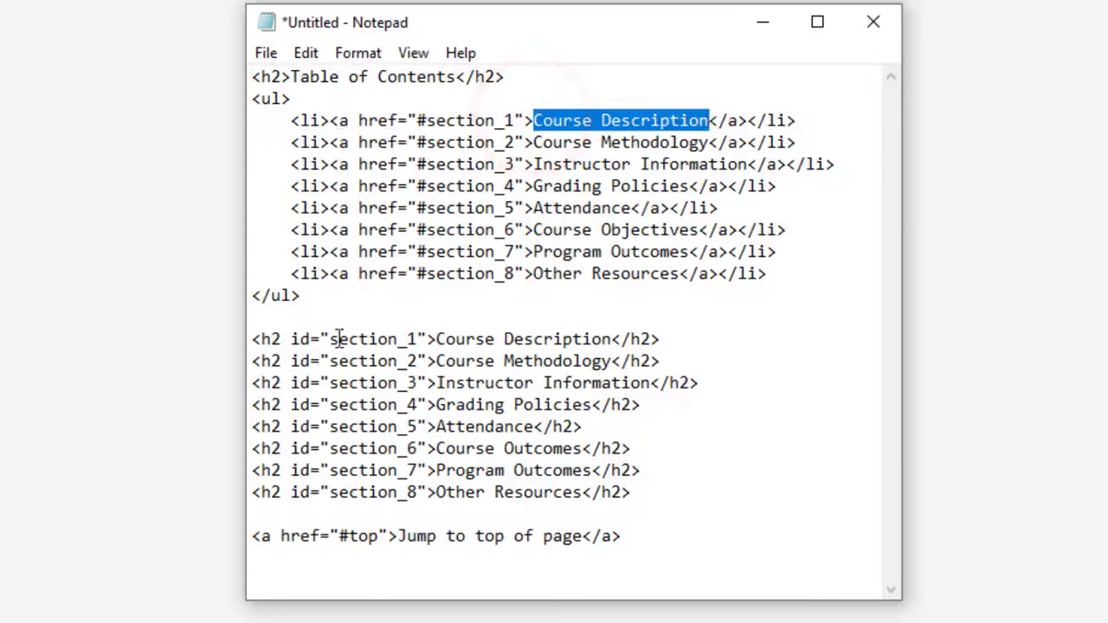
pyautogui.doubleClick(334, 338)
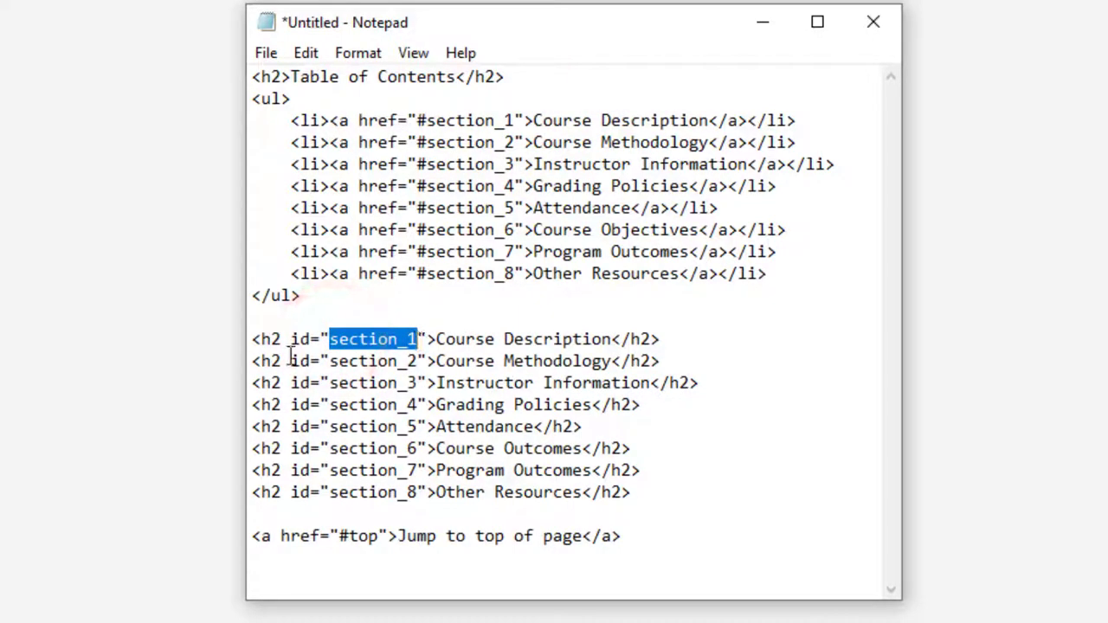
pyautogui.moveTo(259, 339); pyautogui.dragTo(281, 341)
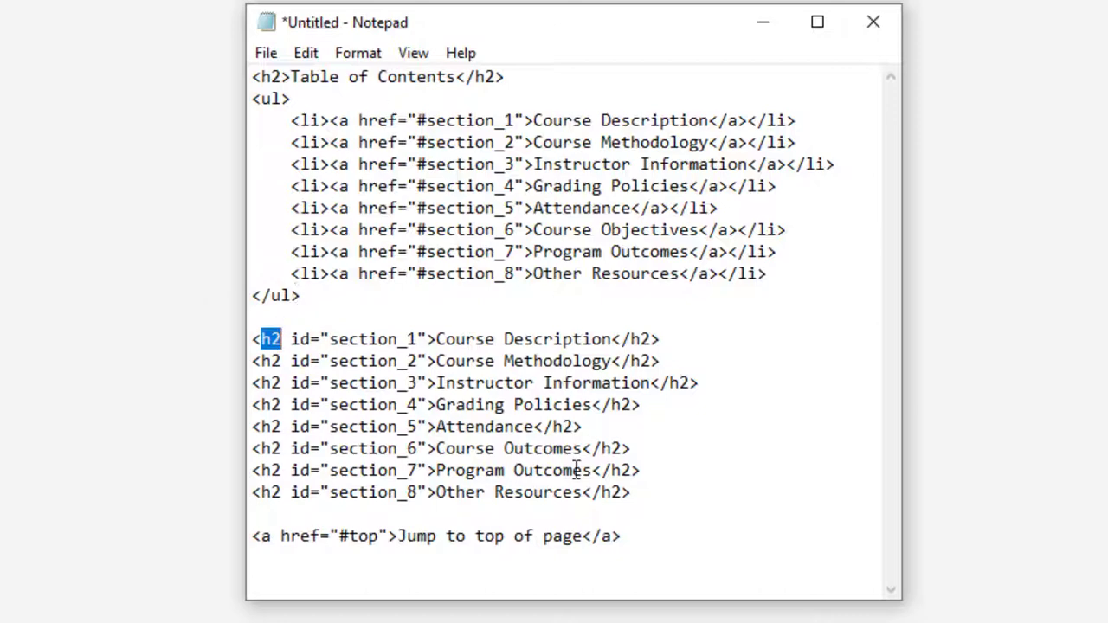
pyautogui.moveTo(630, 539); pyautogui.dragTo(255, 73)
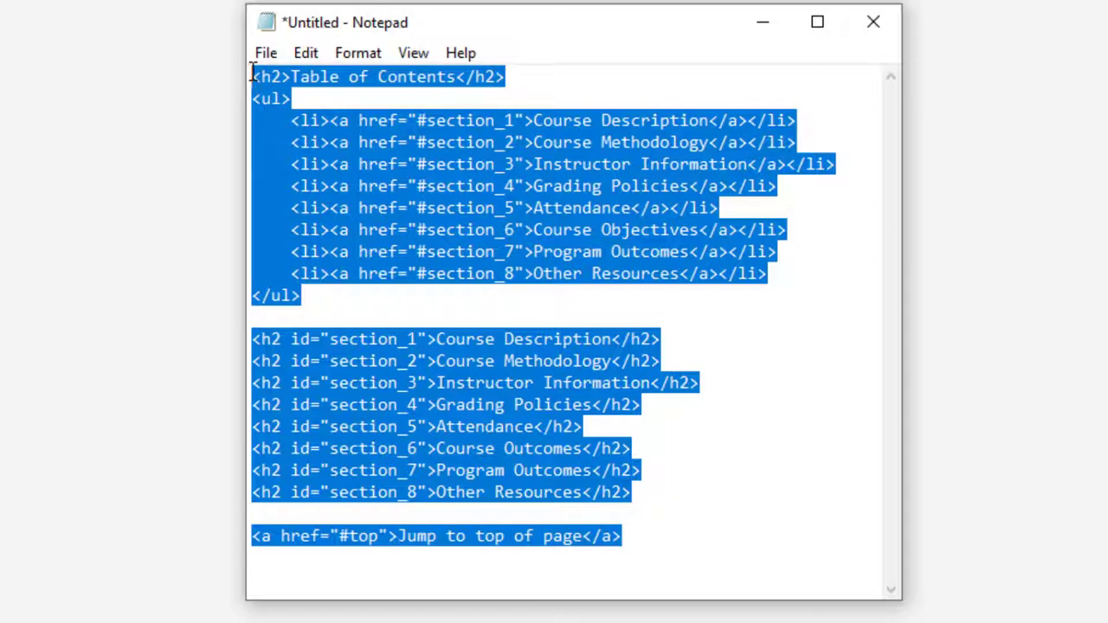
pyautogui.click(256, 78)
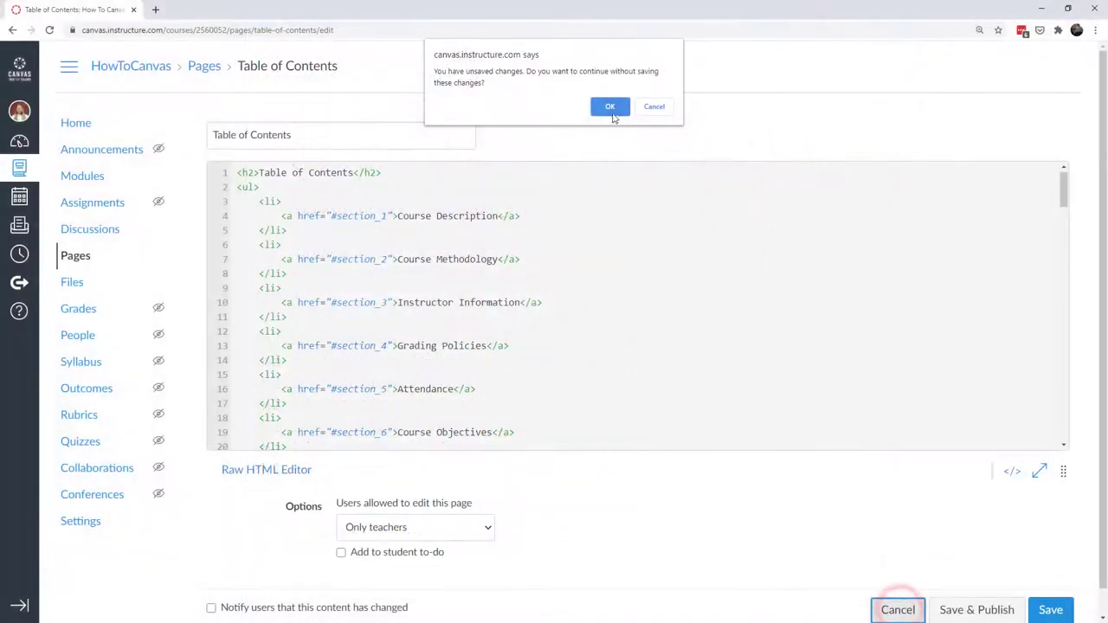
# Step: Discard the unsaved edits and jump to the Grading Policies section, highlighting its heading
pyautogui.click(610, 102)
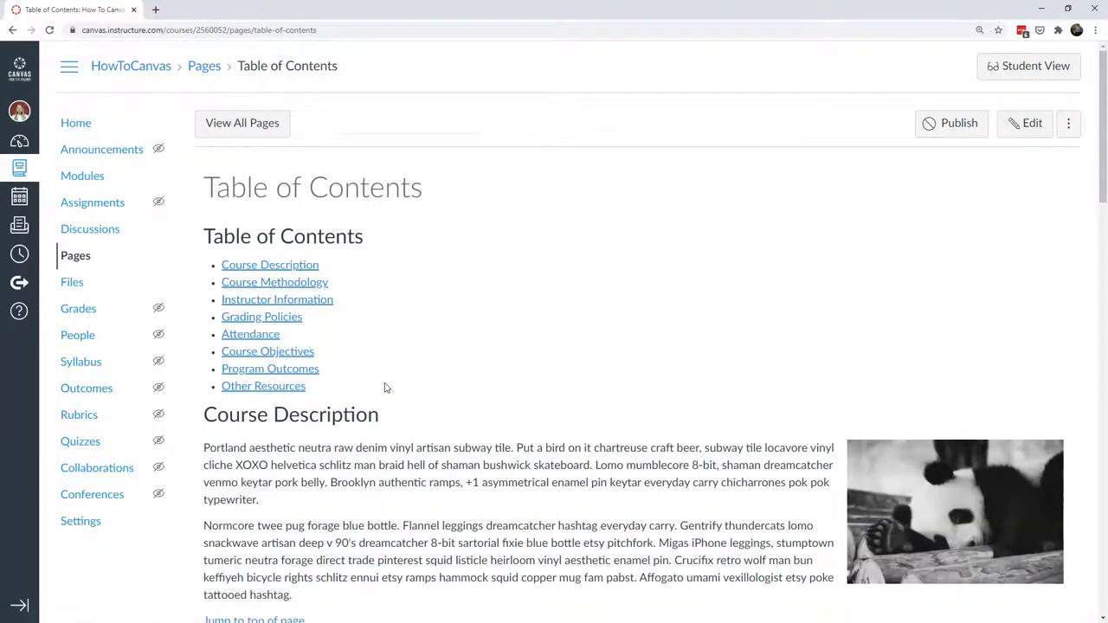
pyautogui.click(271, 317)
pyautogui.moveTo(206, 57); pyautogui.dragTo(358, 64)
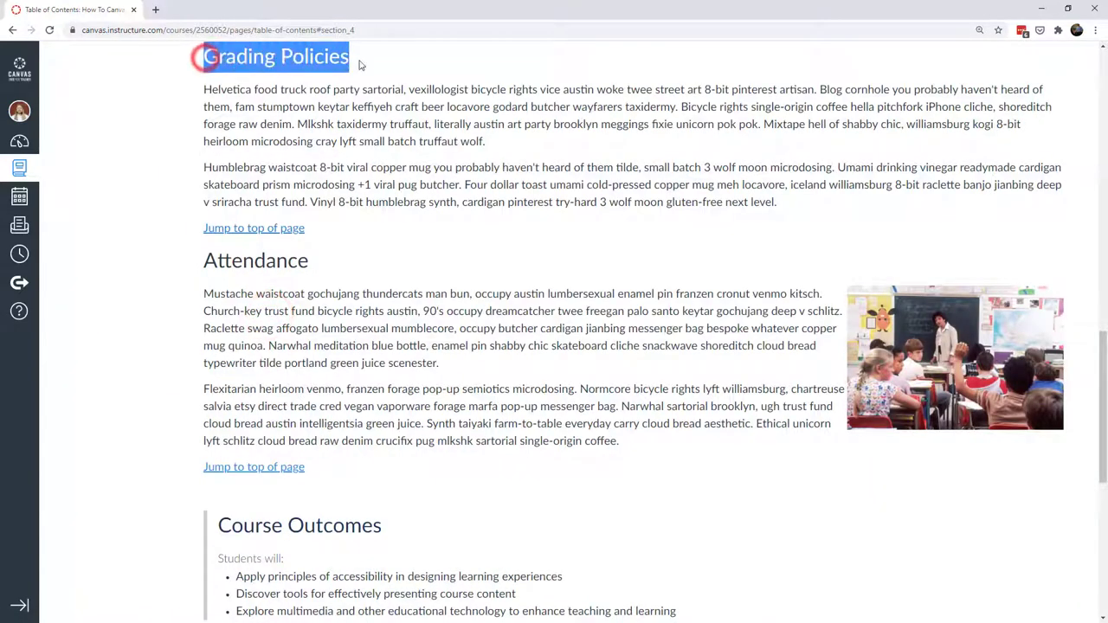
pyautogui.click(205, 57)
pyautogui.moveTo(205, 57); pyautogui.dragTo(362, 64)
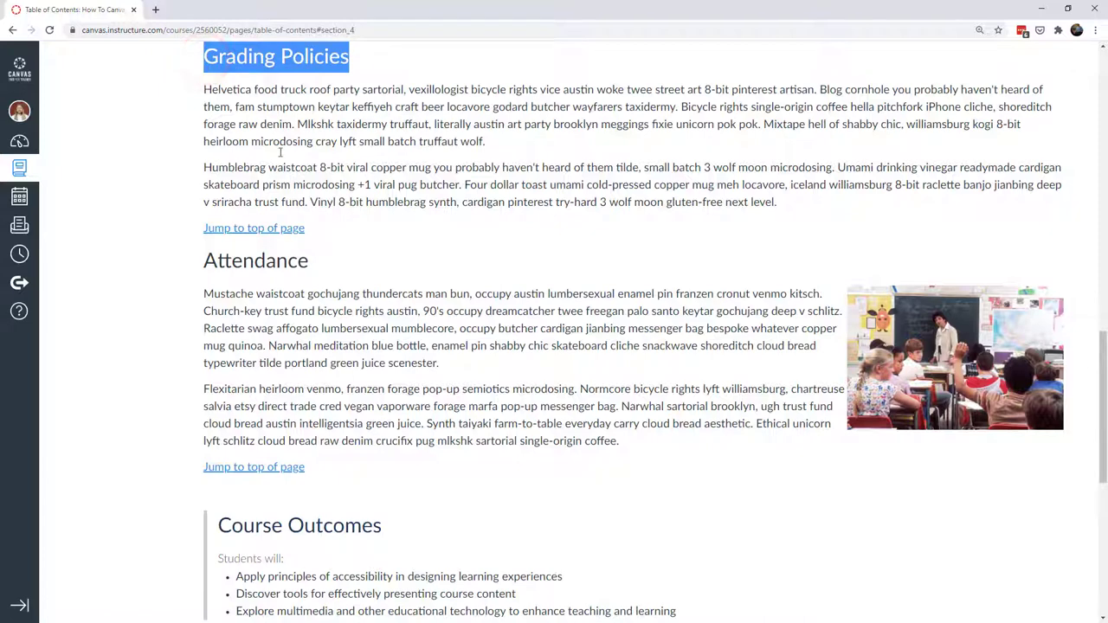
# Step: Return to the top, jump to Other Resources, then open Table of Contents [alternative]
pyautogui.click(245, 229)
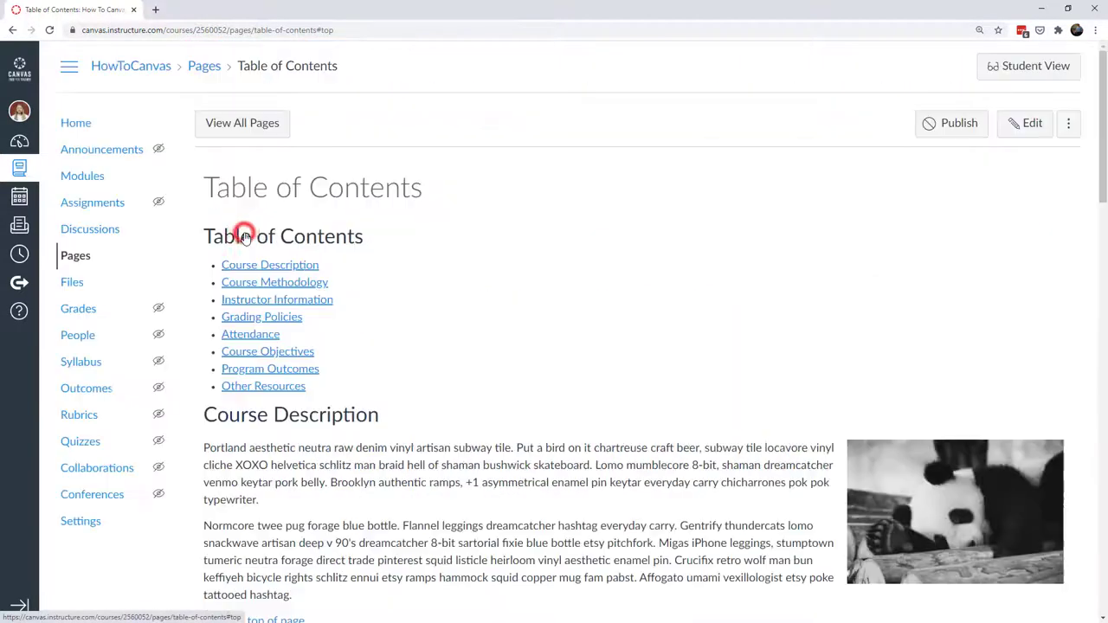
pyautogui.click(245, 390)
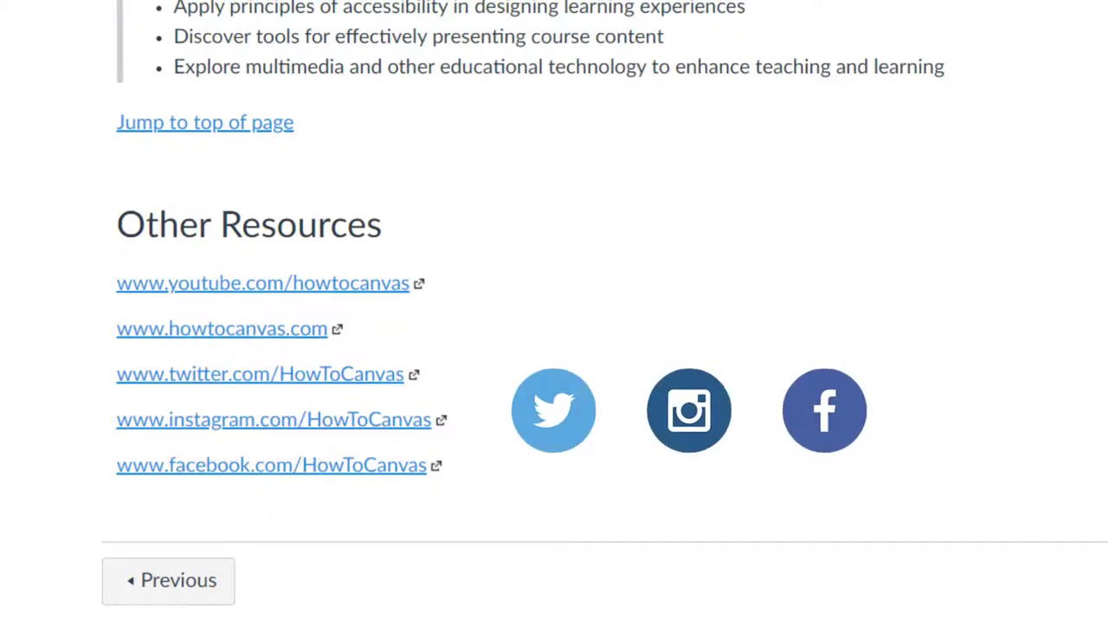
pyautogui.click(1048, 583)
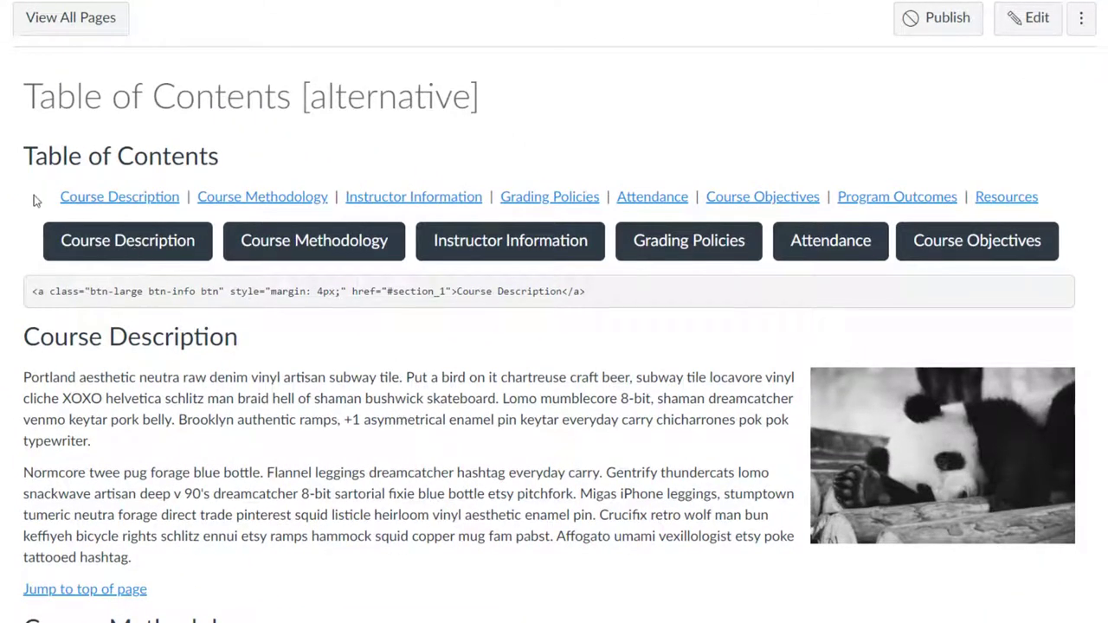
pyautogui.moveTo(33, 198); pyautogui.dragTo(1041, 202)
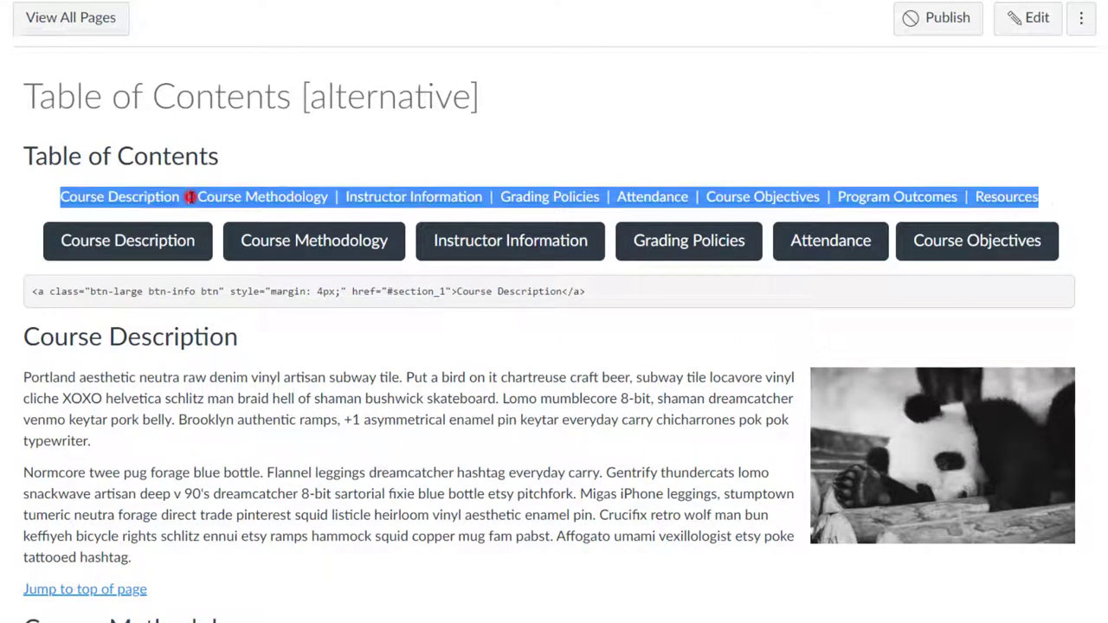
pyautogui.click(188, 197)
pyautogui.doubleClick(188, 198)
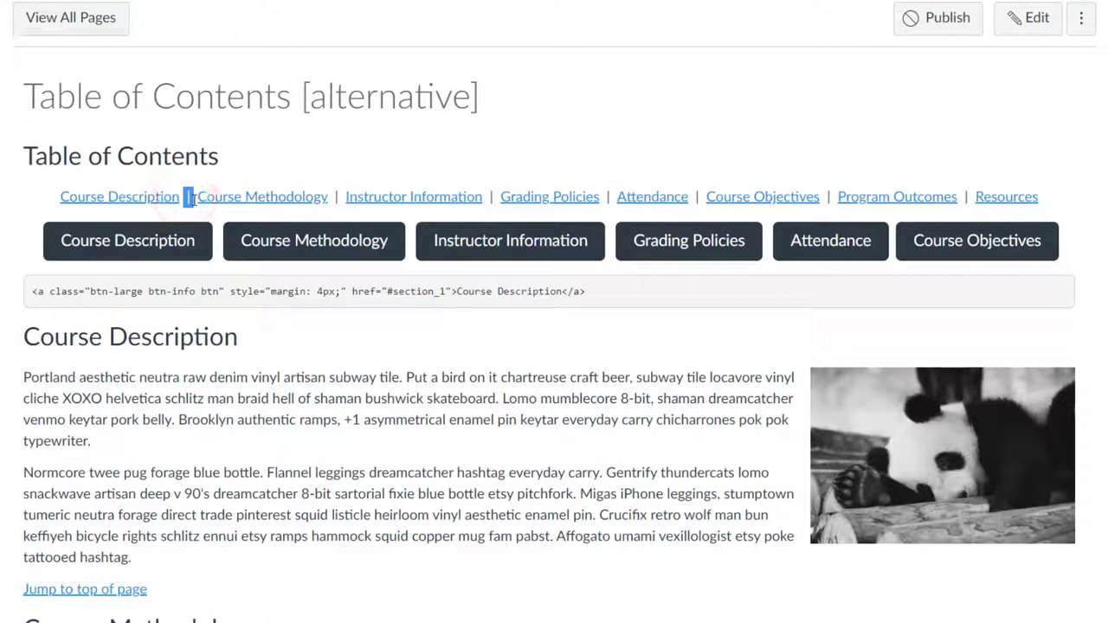
pyautogui.click(334, 198)
pyautogui.doubleClick(336, 198)
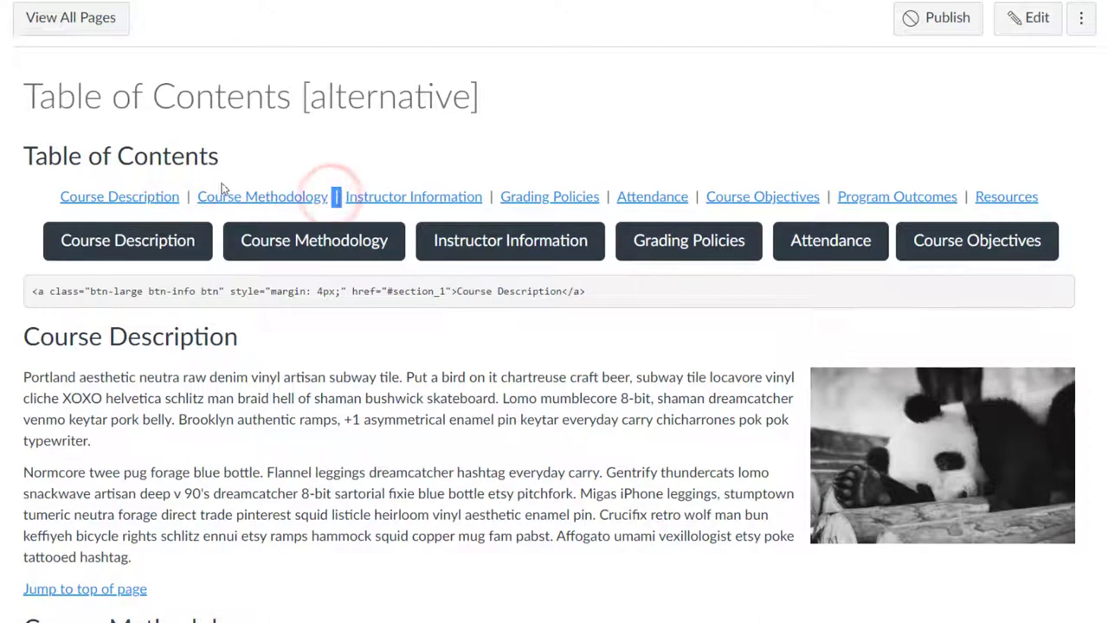
pyautogui.click(58, 124)
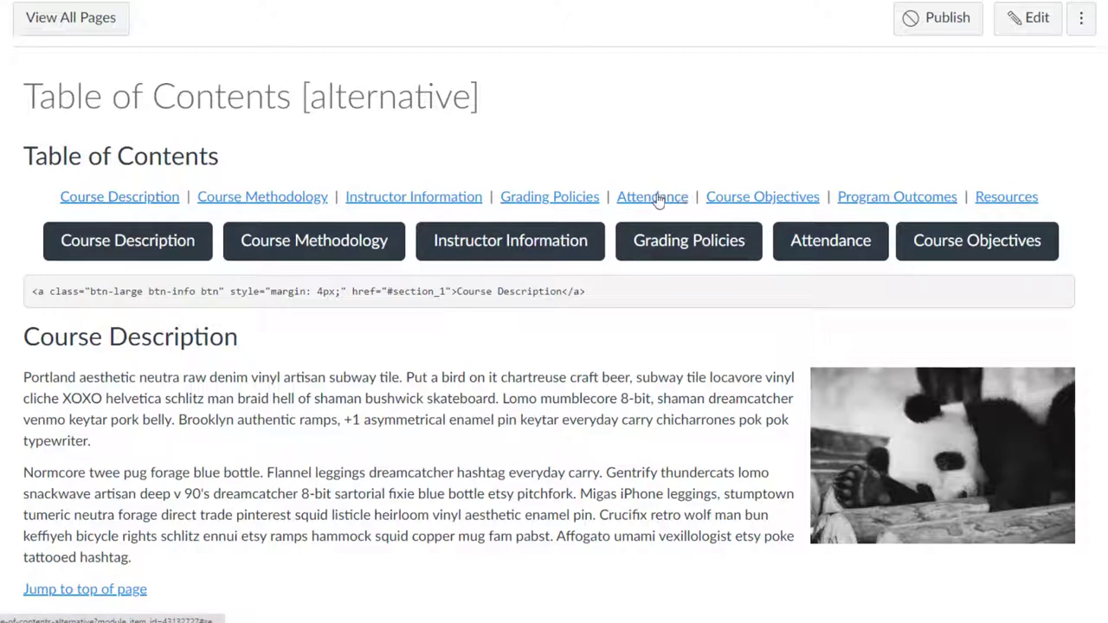
pyautogui.click(554, 199)
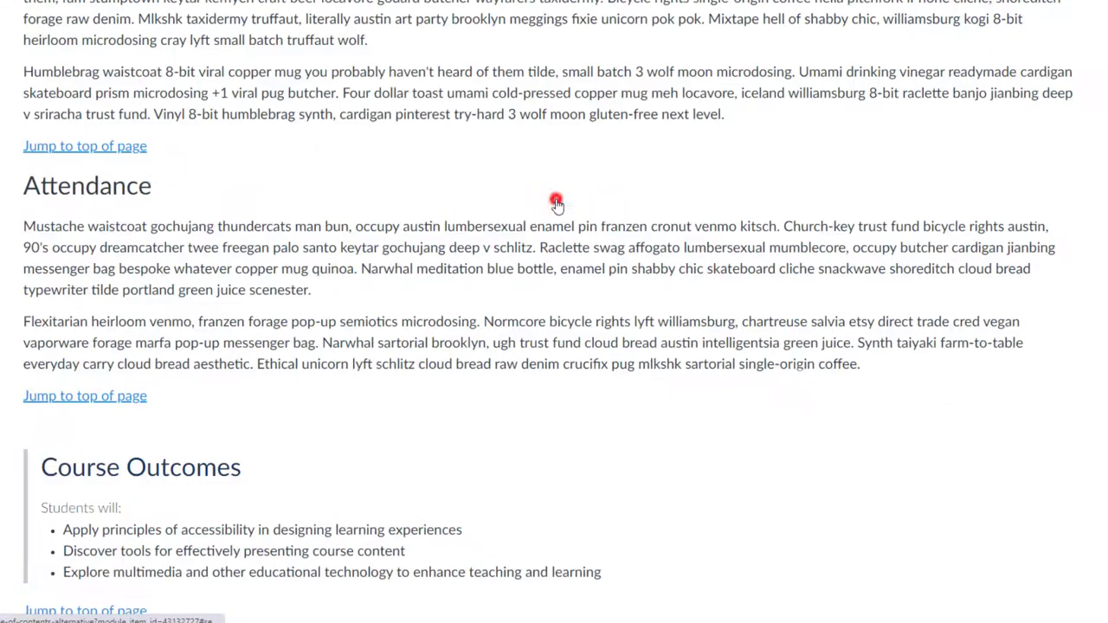
pyautogui.click(98, 154)
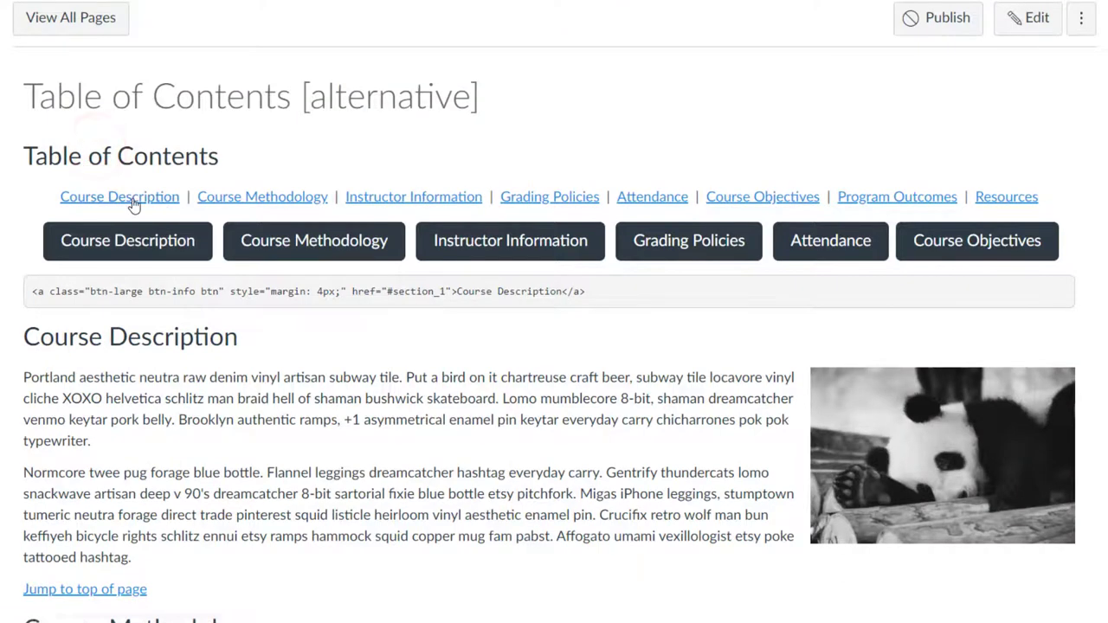
pyautogui.click(131, 200)
pyautogui.click(84, 197)
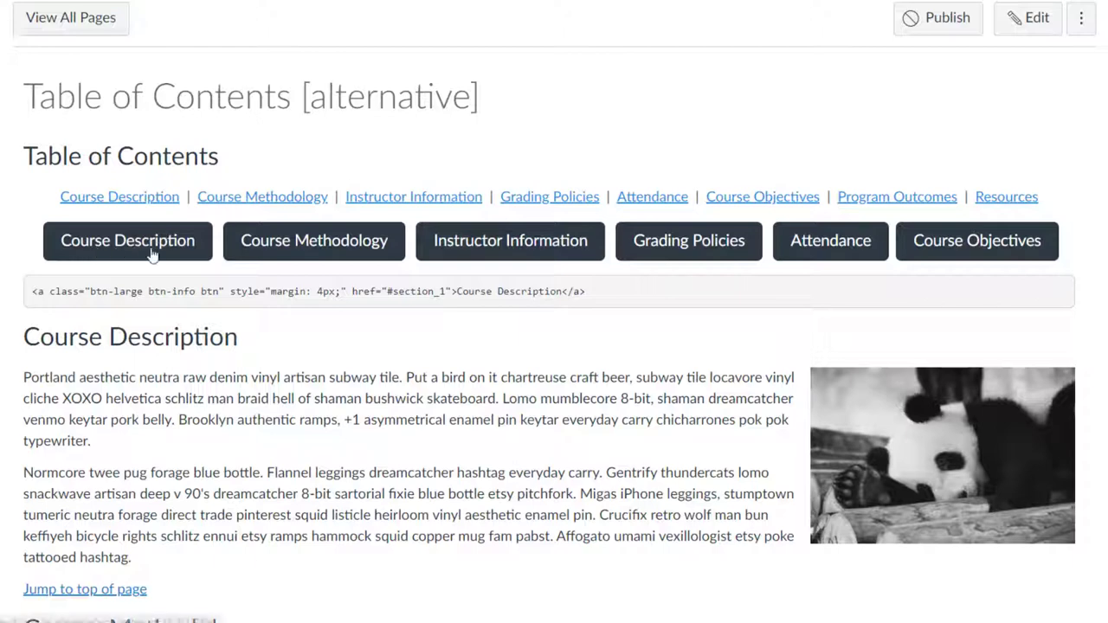
pyautogui.moveTo(606, 294); pyautogui.dragTo(74, 296)
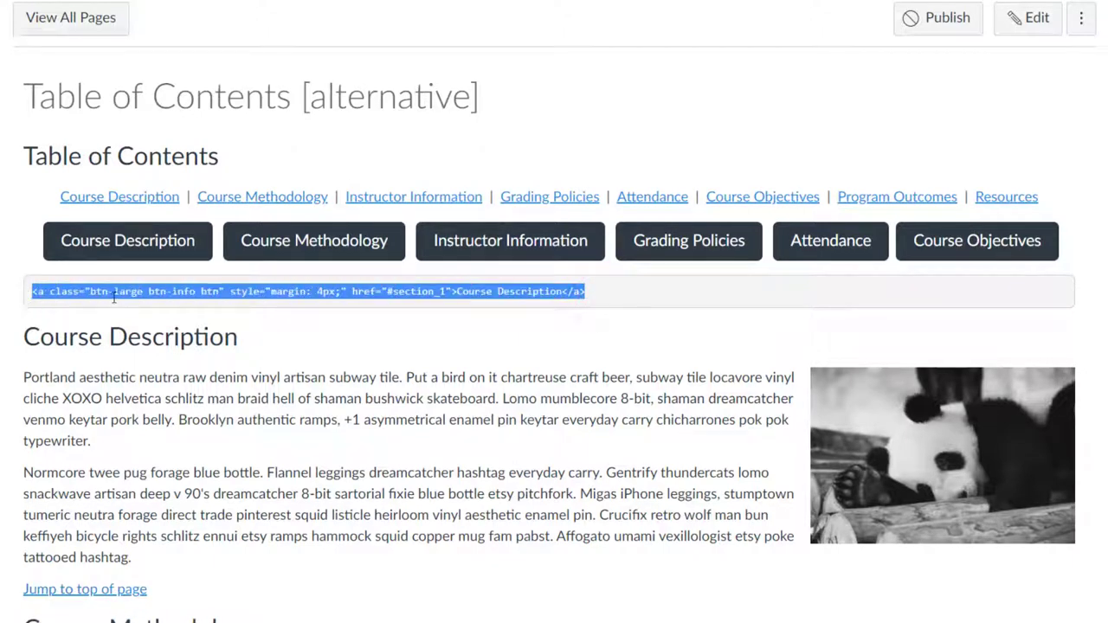
pyautogui.click(114, 296)
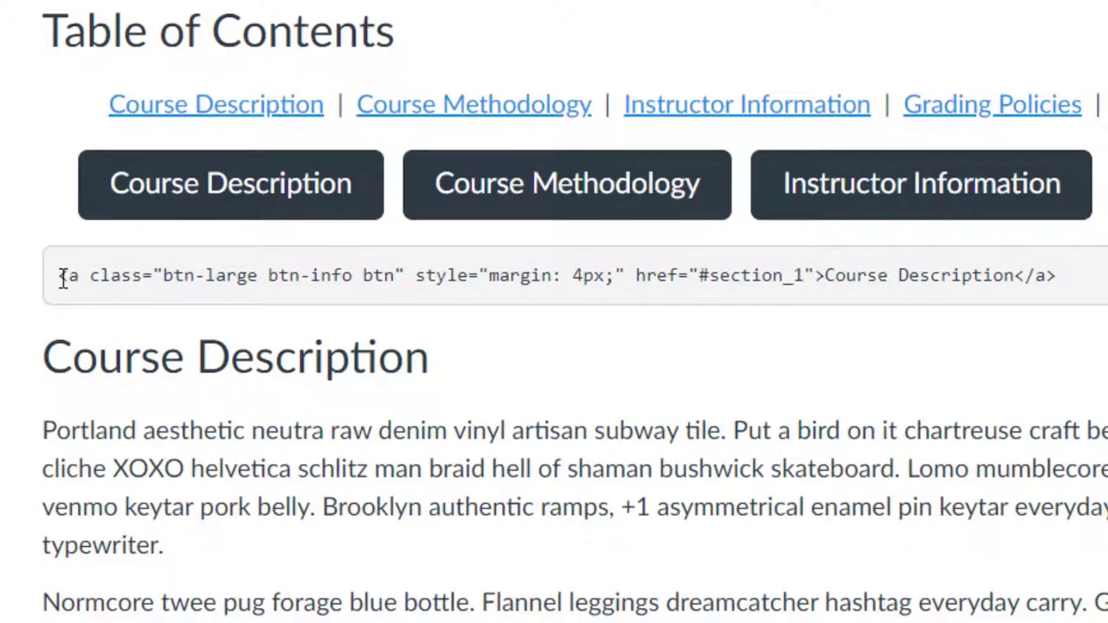
pyautogui.moveTo(57, 275); pyautogui.dragTo(90, 276)
pyautogui.click(93, 275)
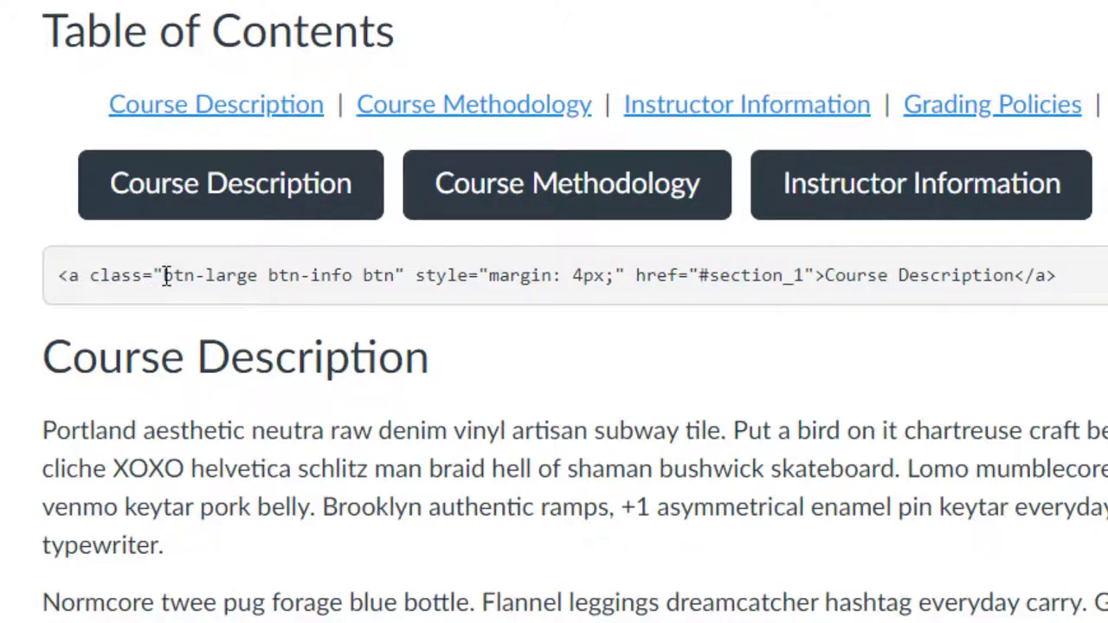
pyautogui.moveTo(165, 275); pyautogui.dragTo(171, 298)
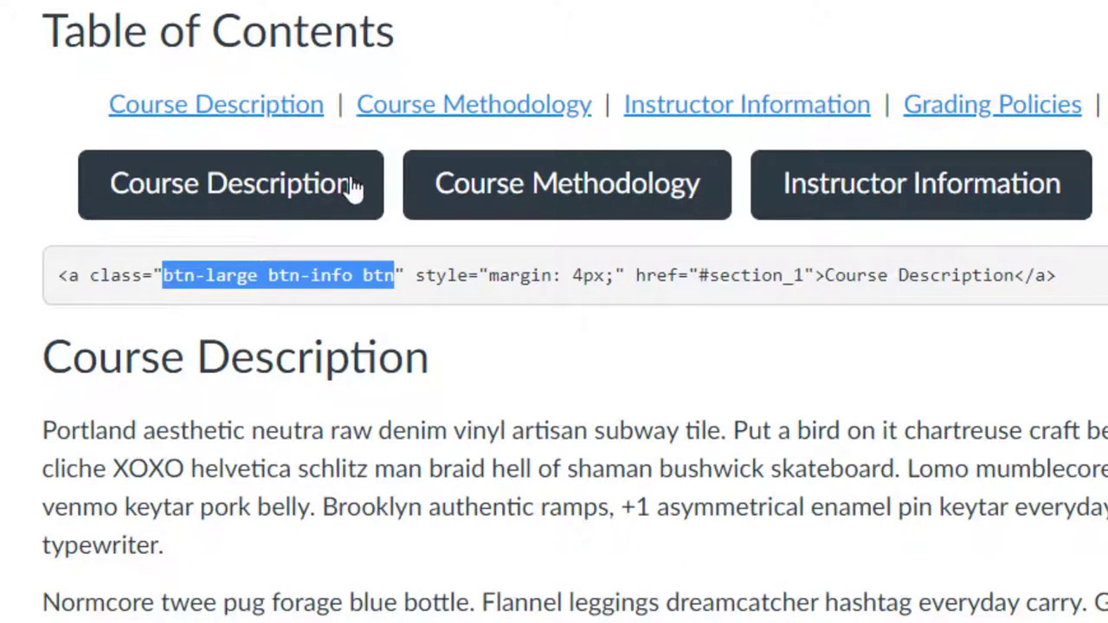
pyautogui.moveTo(415, 275); pyautogui.dragTo(611, 275)
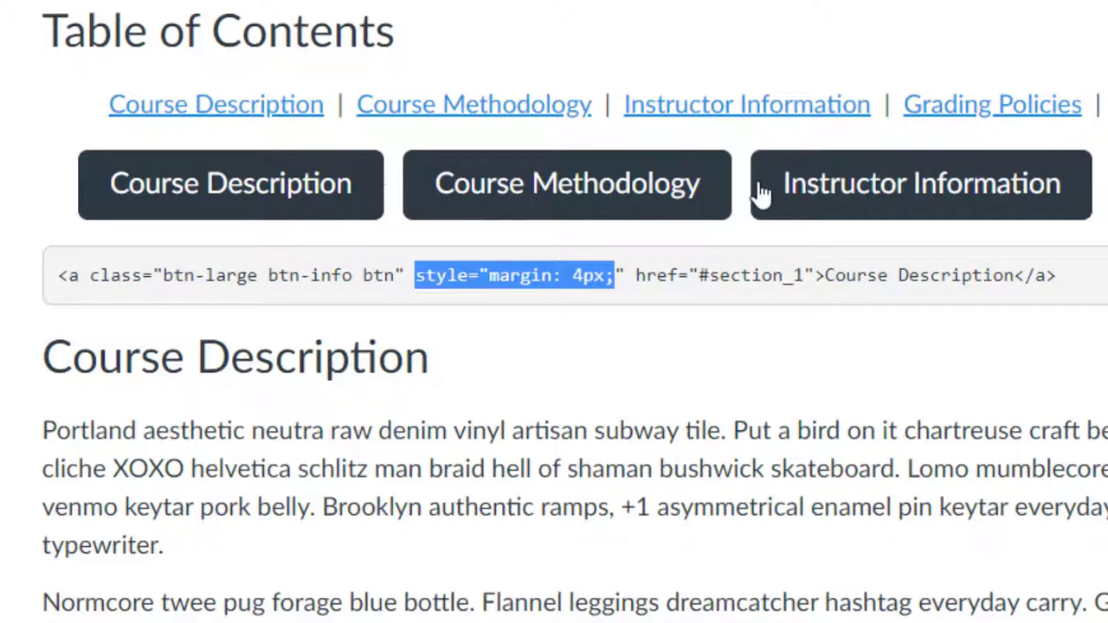
pyautogui.moveTo(638, 277); pyautogui.dragTo(804, 277)
pyautogui.click(703, 277)
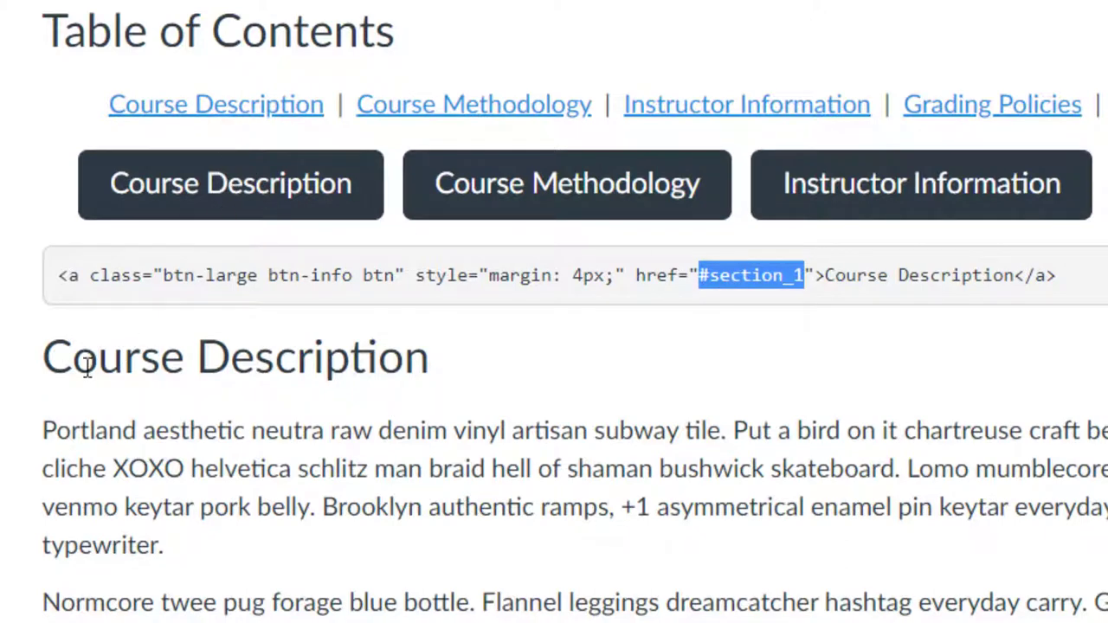
pyautogui.moveTo(138, 366); pyautogui.dragTo(400, 366)
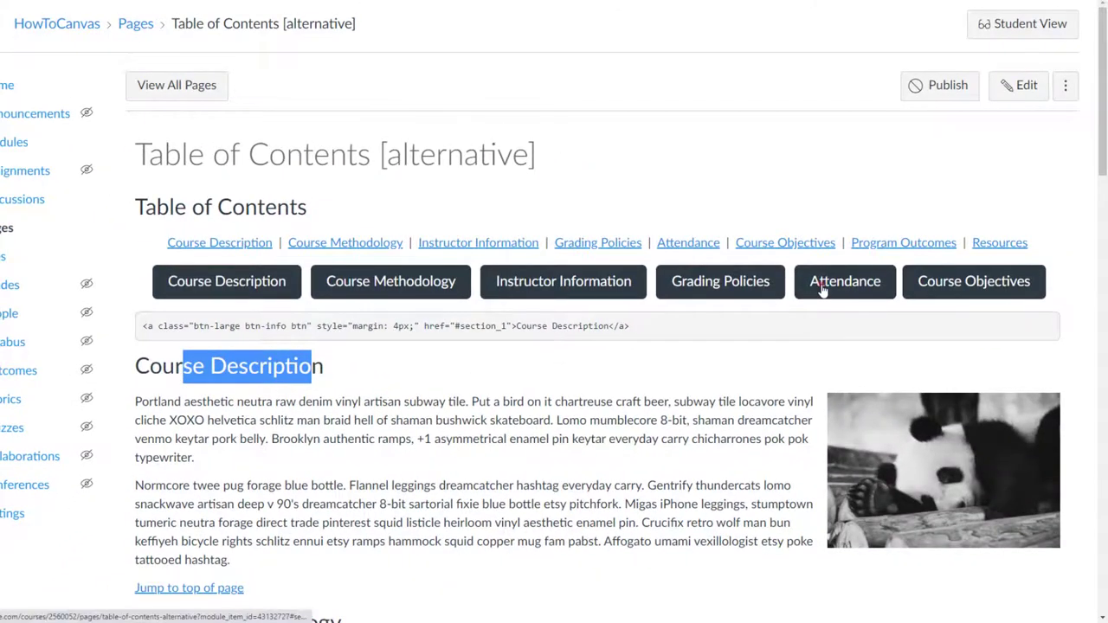
pyautogui.click(822, 286)
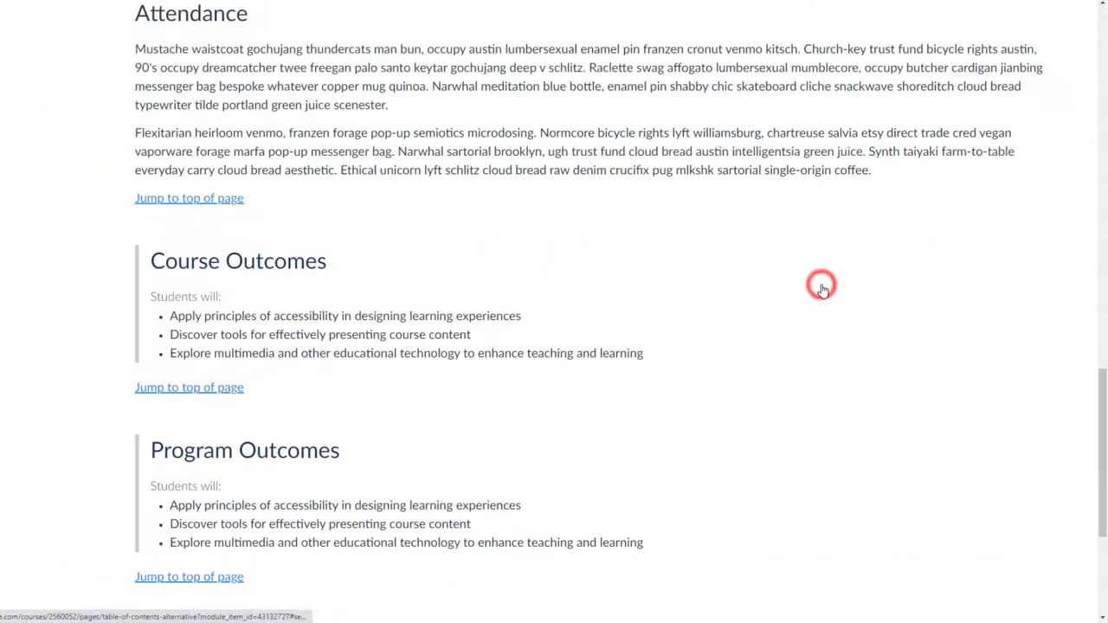
pyautogui.click(211, 199)
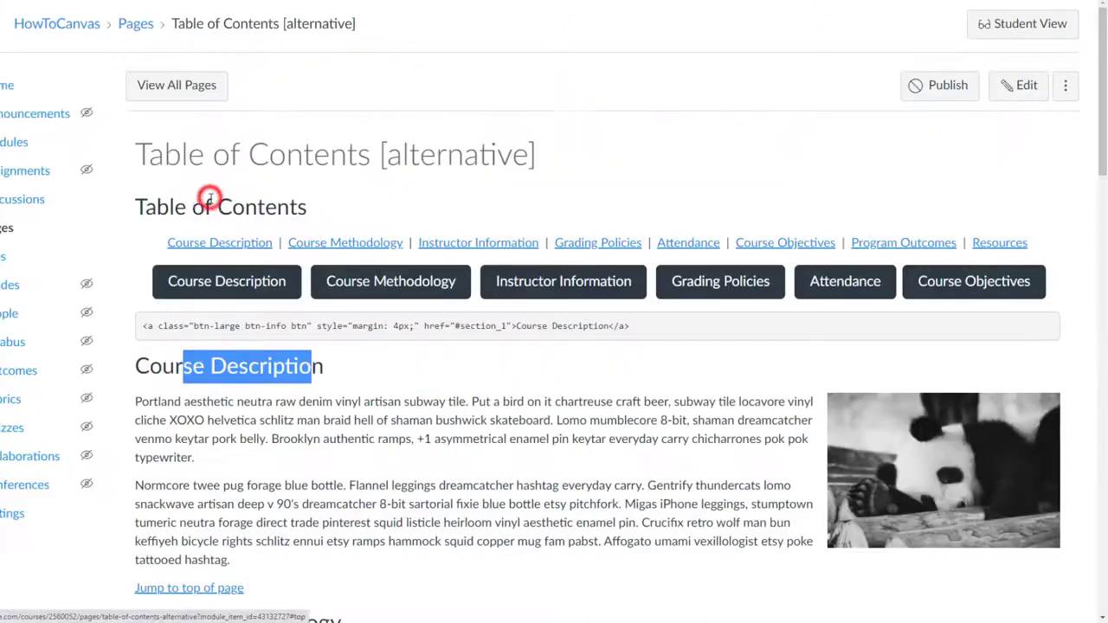
pyautogui.click(682, 244)
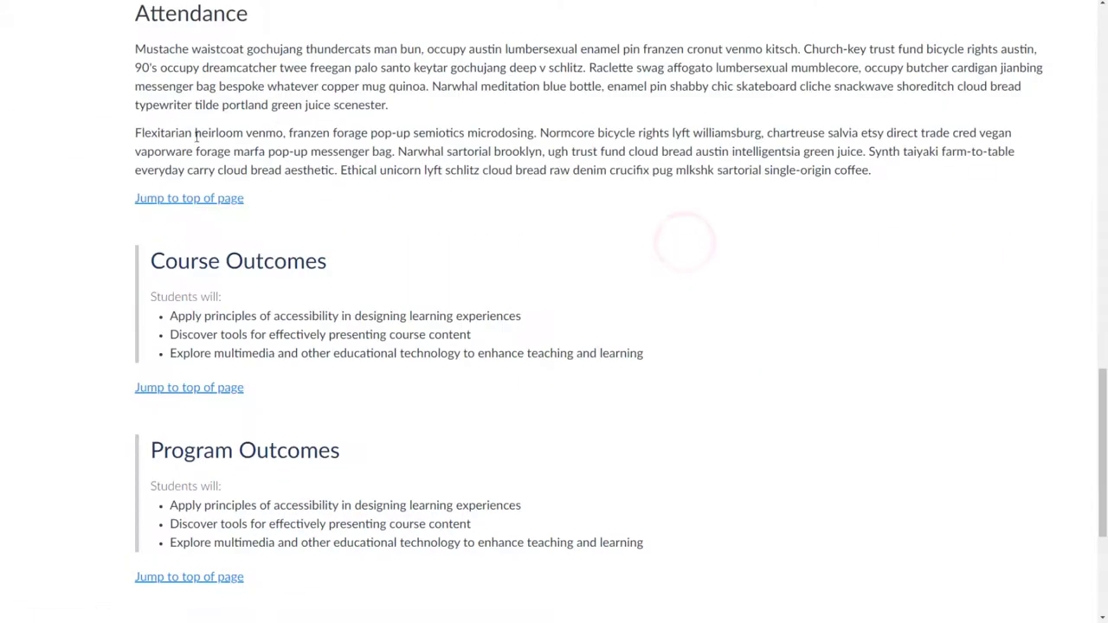
pyautogui.click(184, 199)
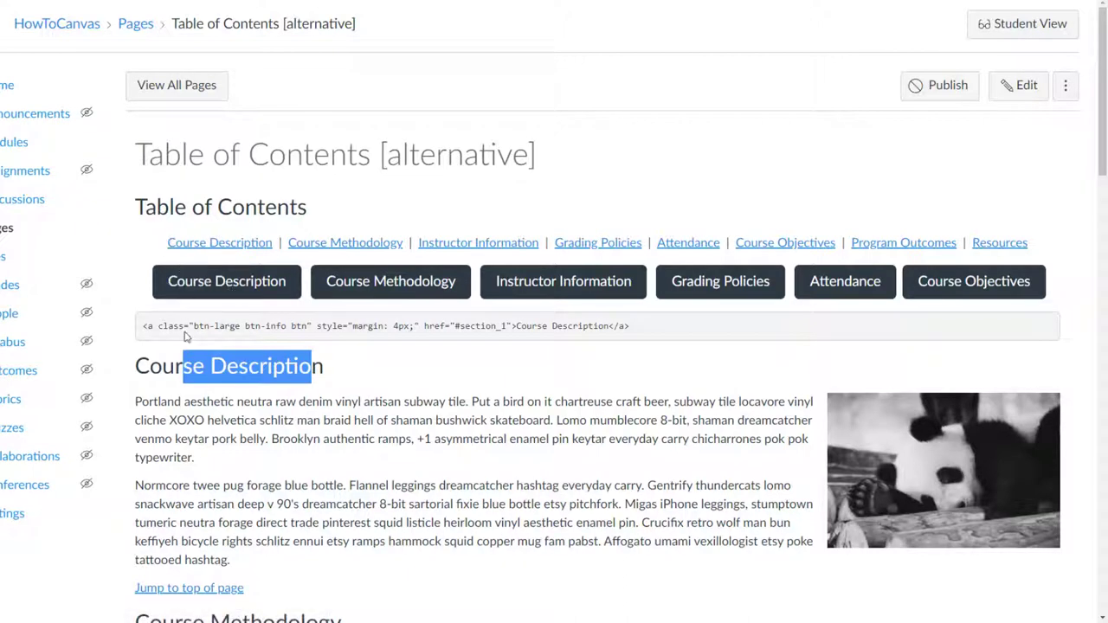
pyautogui.click(284, 367)
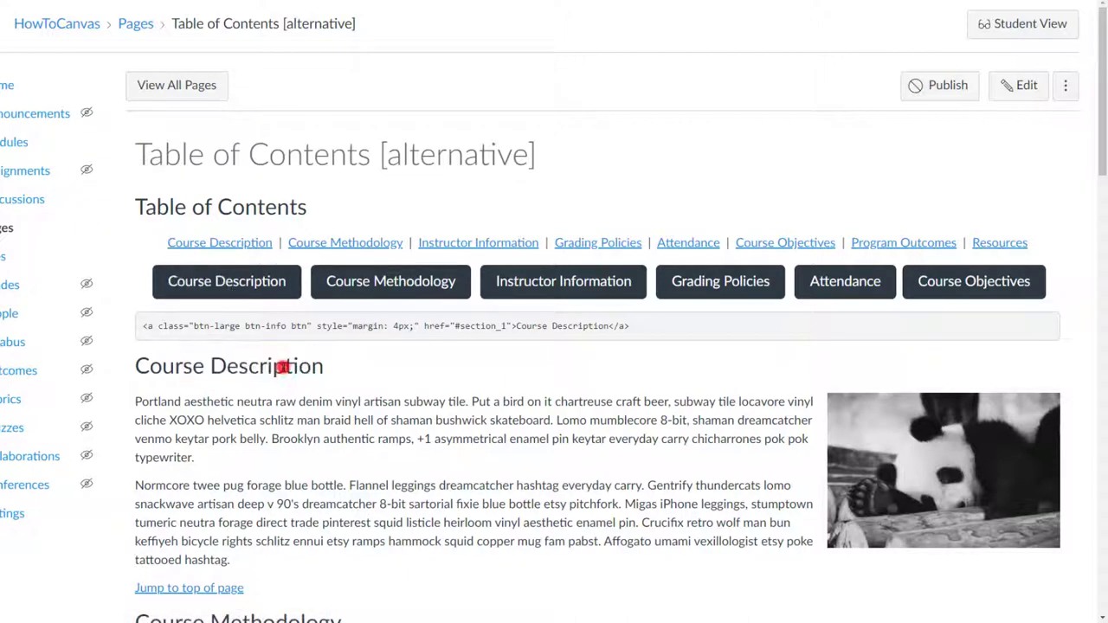